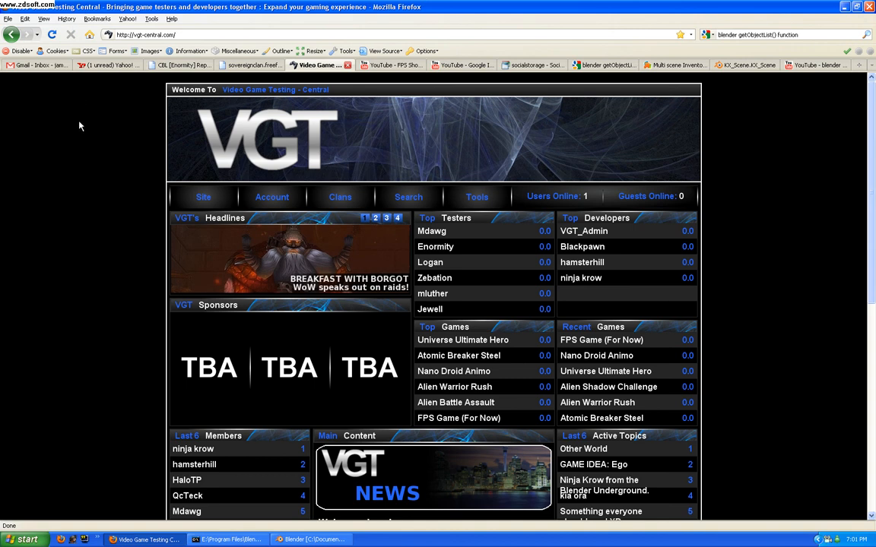
- Open the FPS Game (For Now) profile from Recent Games and review its description, information, news and requirements
click(583, 343)
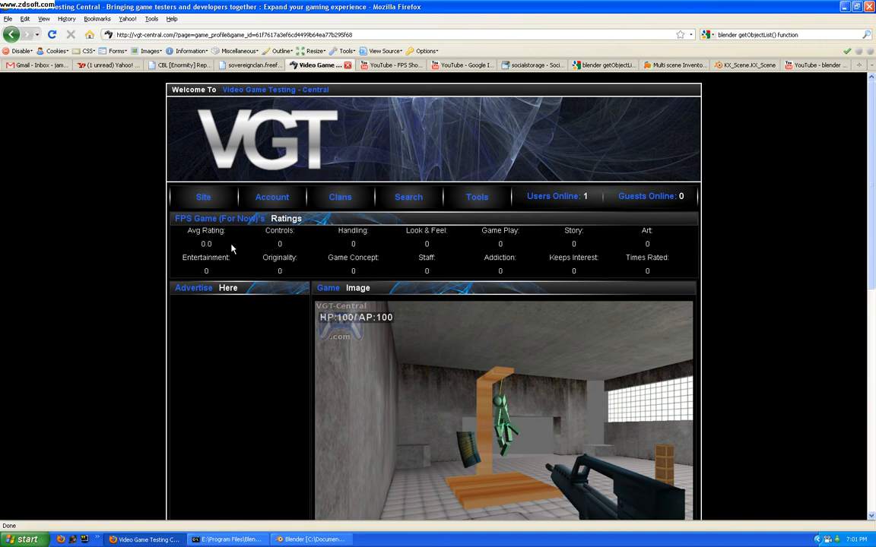
scroll(460, 250, down, 4)
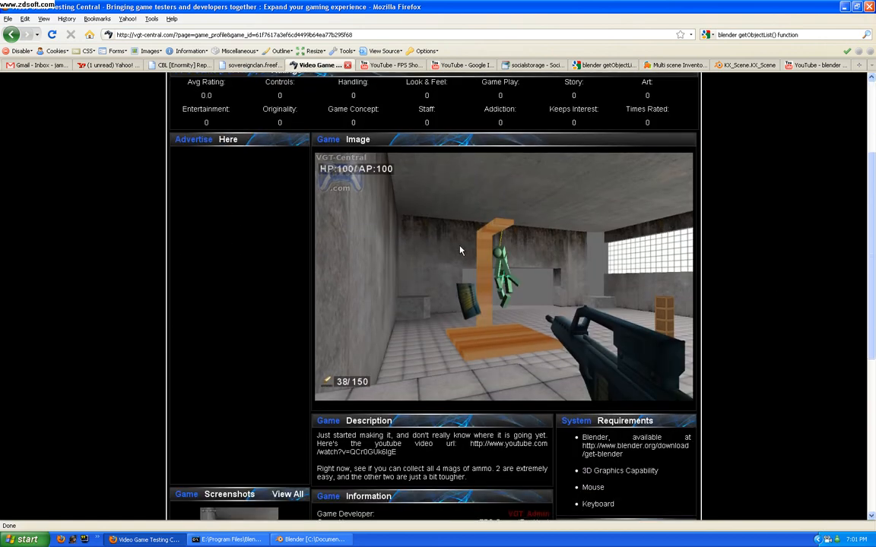
scroll(460, 250, down, 5)
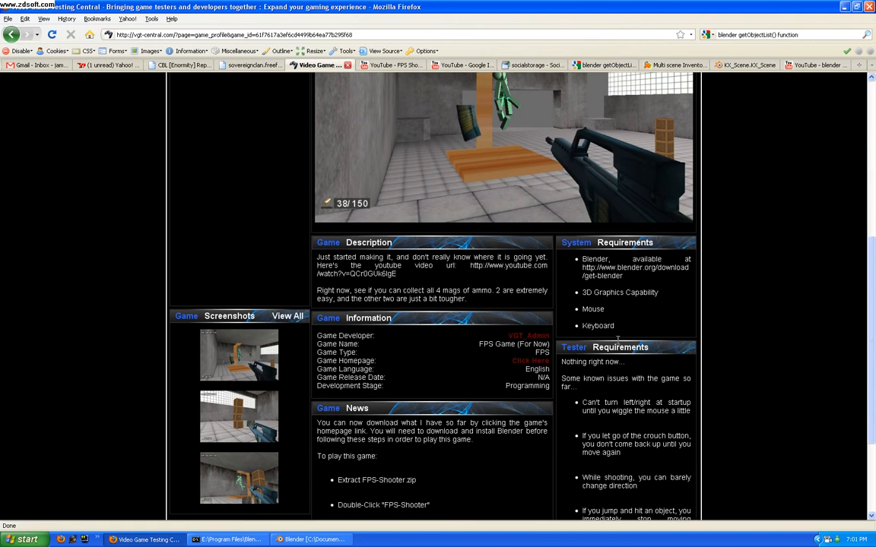
scroll(716, 278, down, 4)
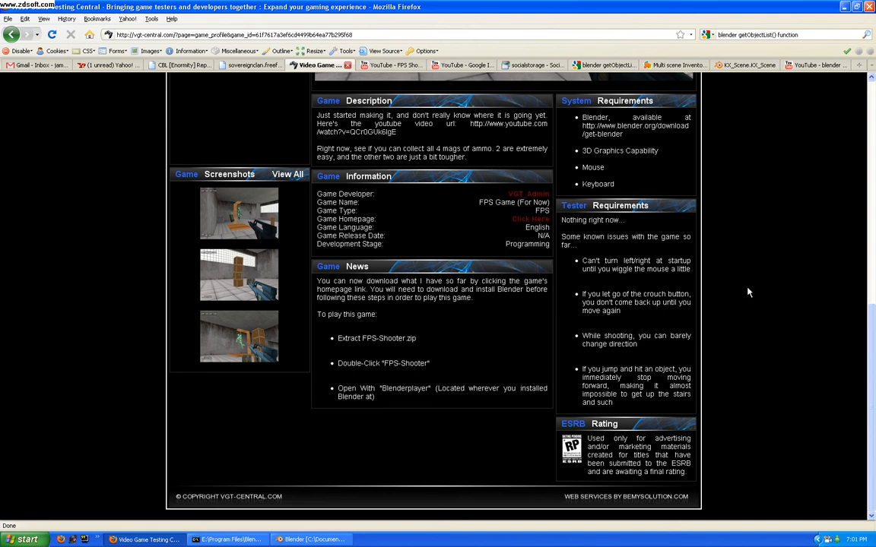
scroll(737, 294, up, 3)
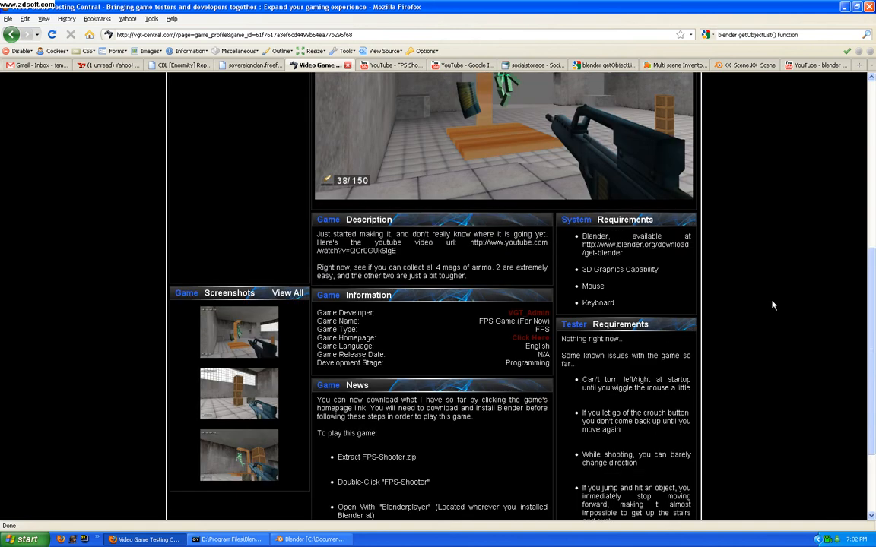
scroll(771, 304, up, 8)
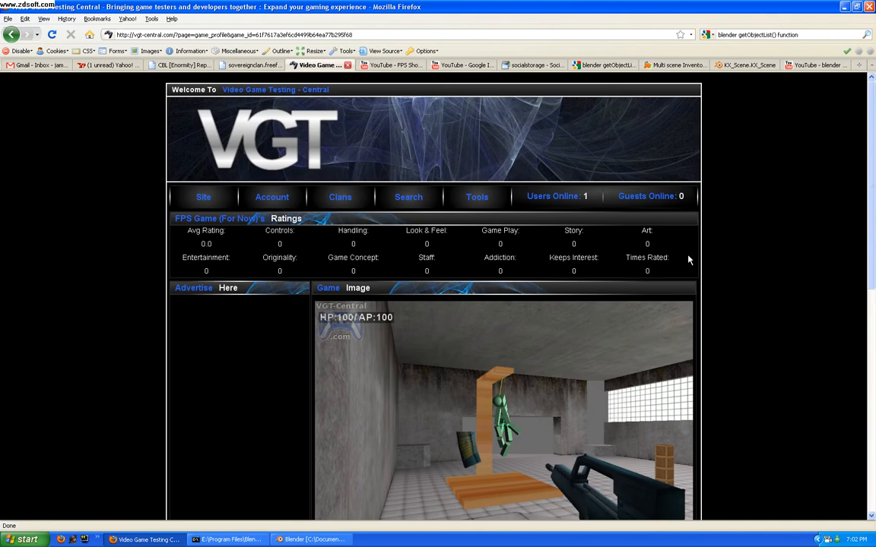
- Return to the site's home page and review the profile of the second tester listed under Top Testers
click(243, 91)
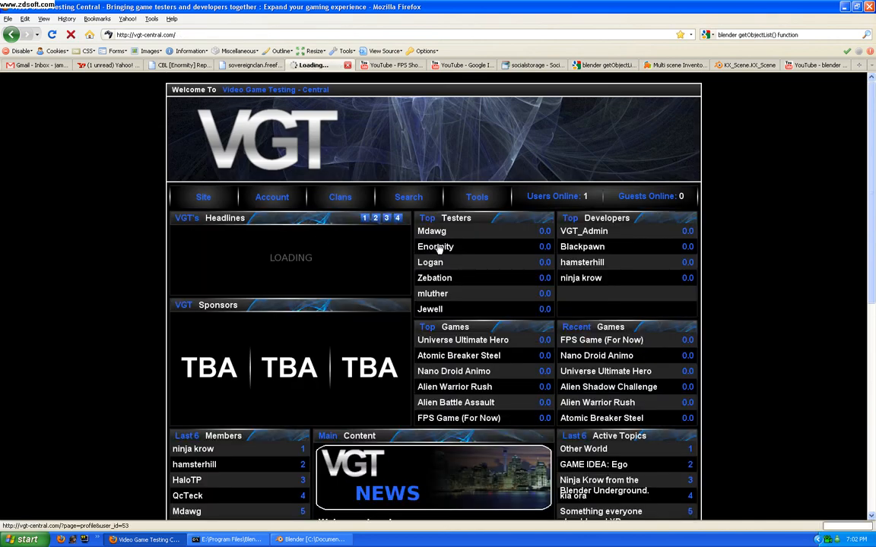
click(438, 250)
scroll(804, 260, down, 1)
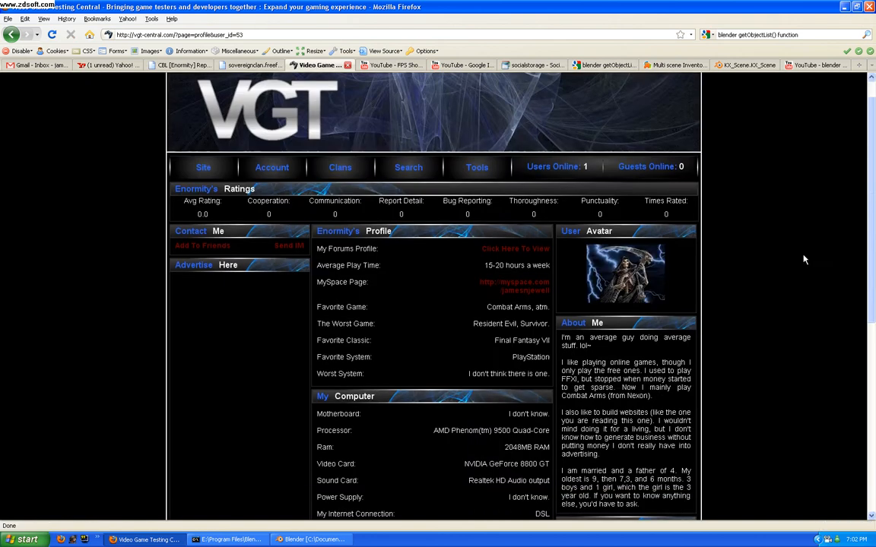
scroll(805, 260, down, 3)
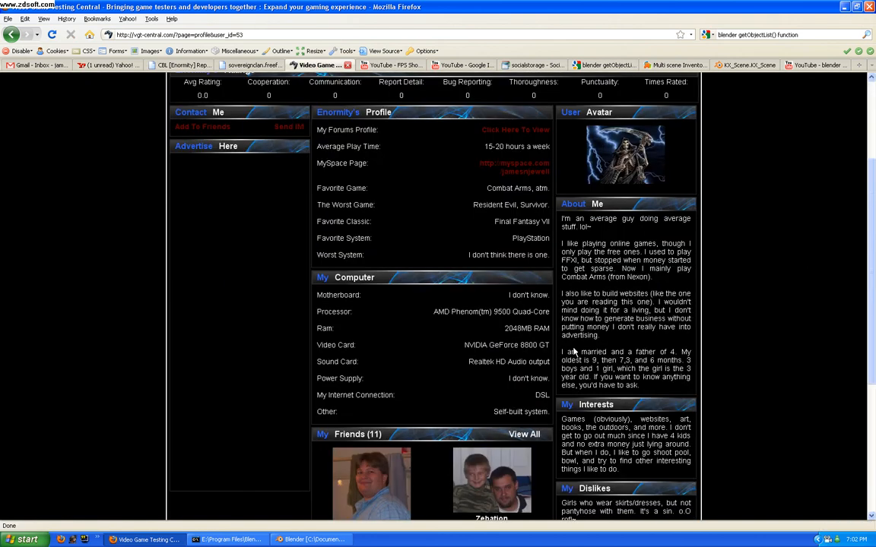
scroll(764, 316, down, 6)
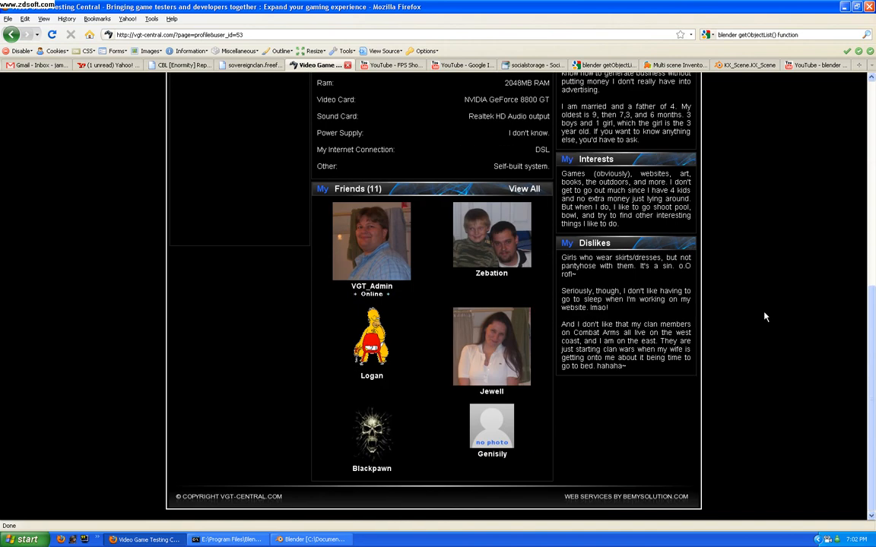
scroll(765, 316, up, 7)
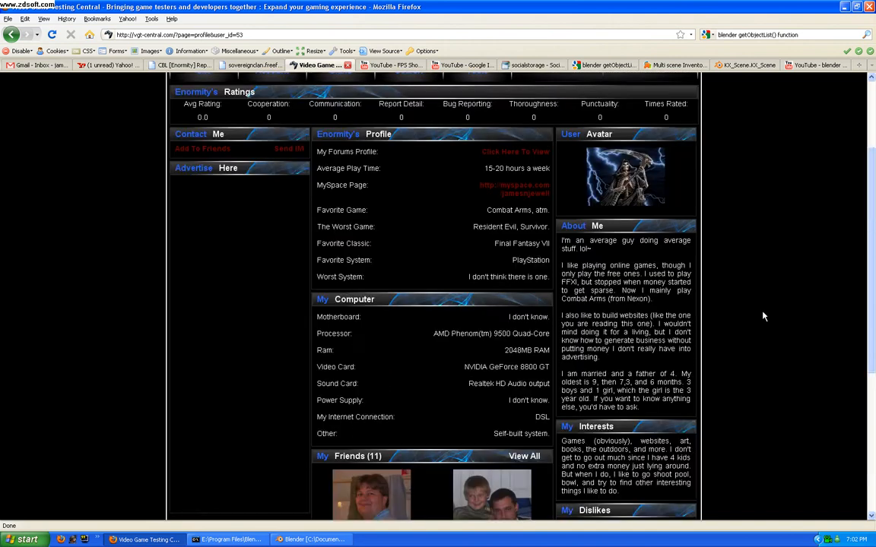
scroll(764, 316, up, 4)
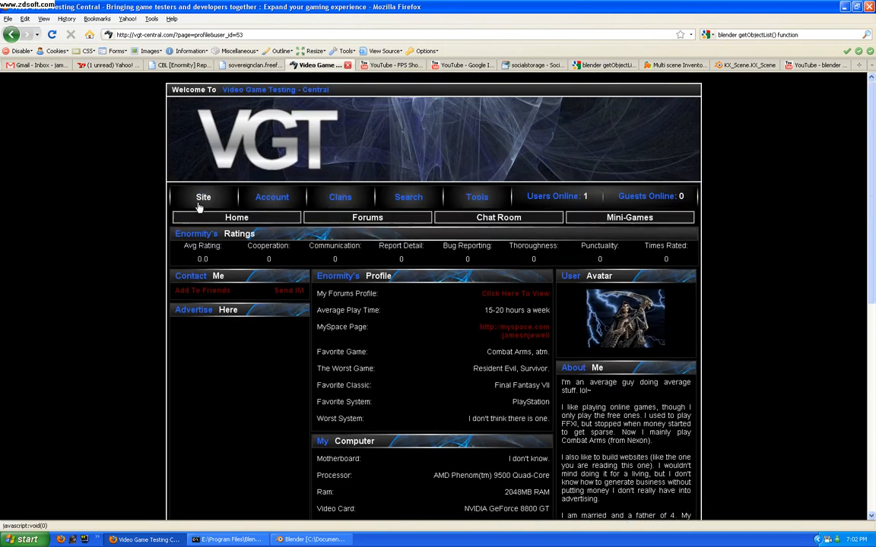
- Open the site's forums and look over the board categories, from site news to the Spam section
click(368, 219)
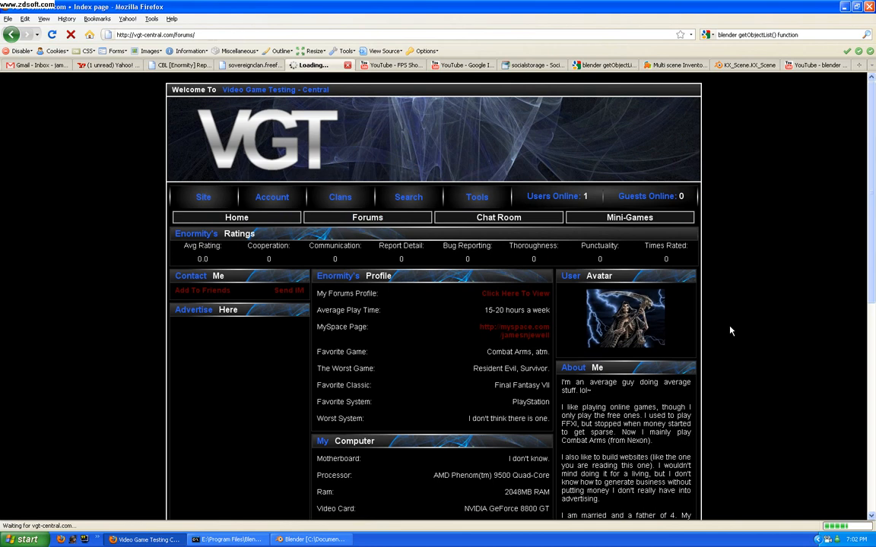
scroll(489, 323, down, 9)
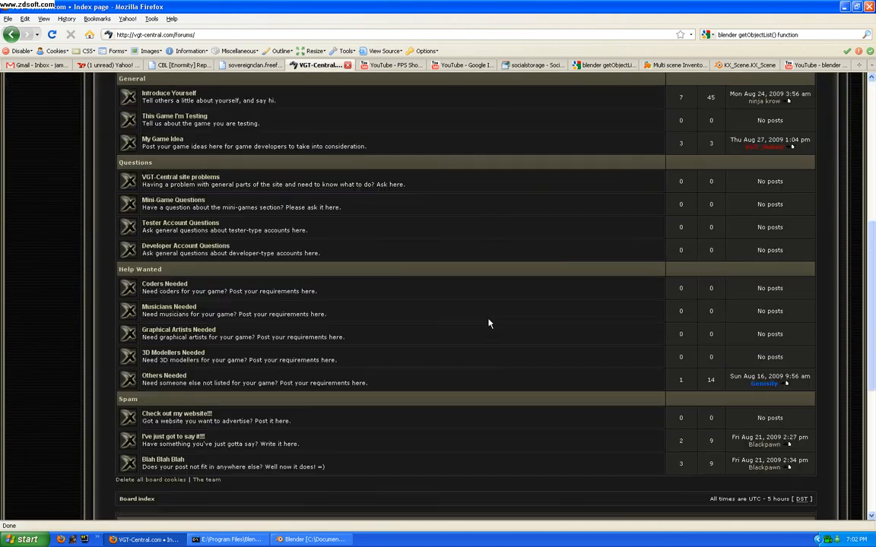
scroll(489, 323, down, 2)
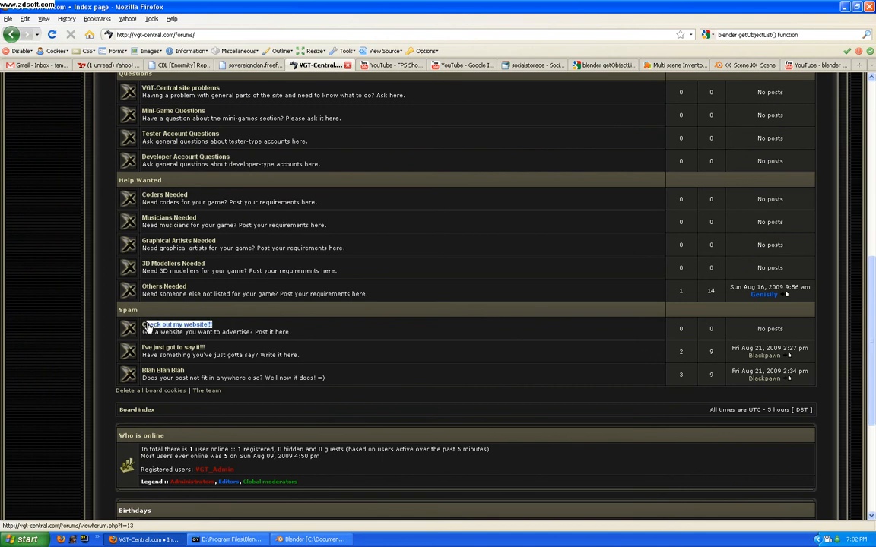
scroll(315, 288, up, 5)
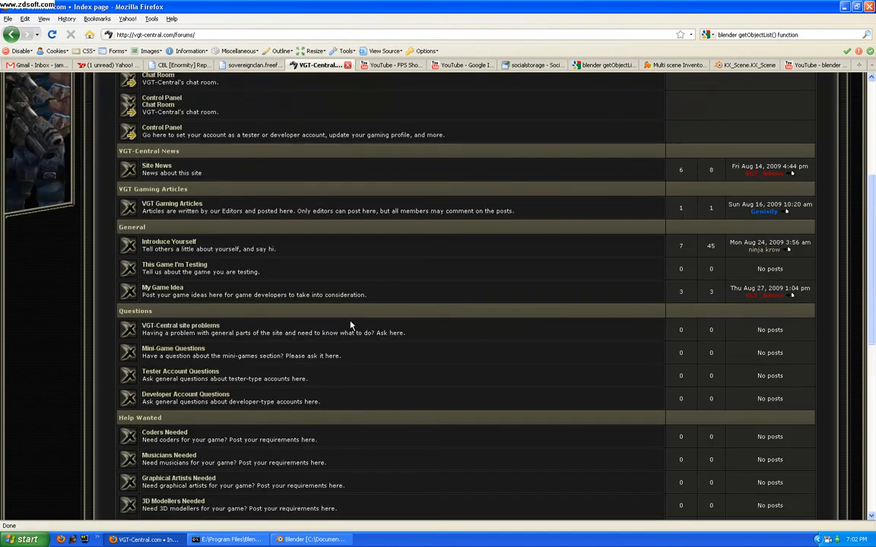
scroll(315, 288, up, 5)
- Switch to the FPS_Template project in Blender and add two new game properties to the metal crate
click(164, 543)
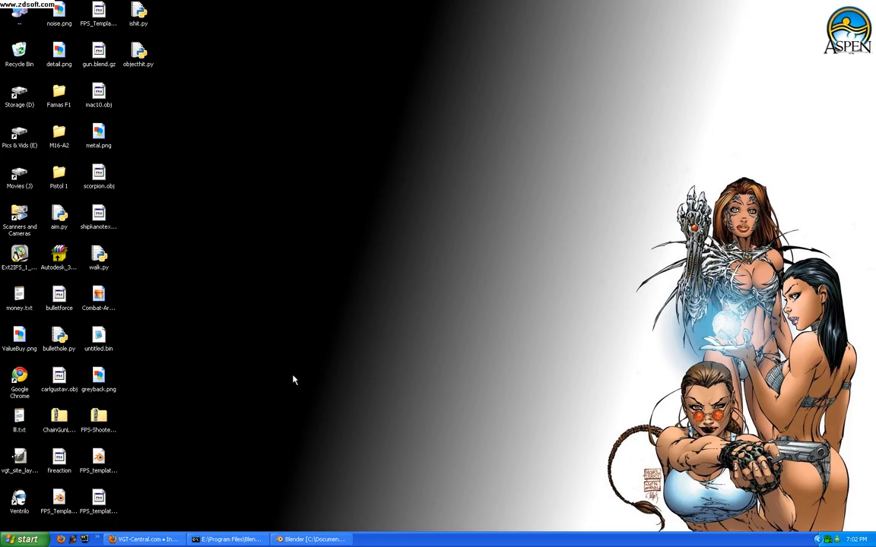
click(312, 540)
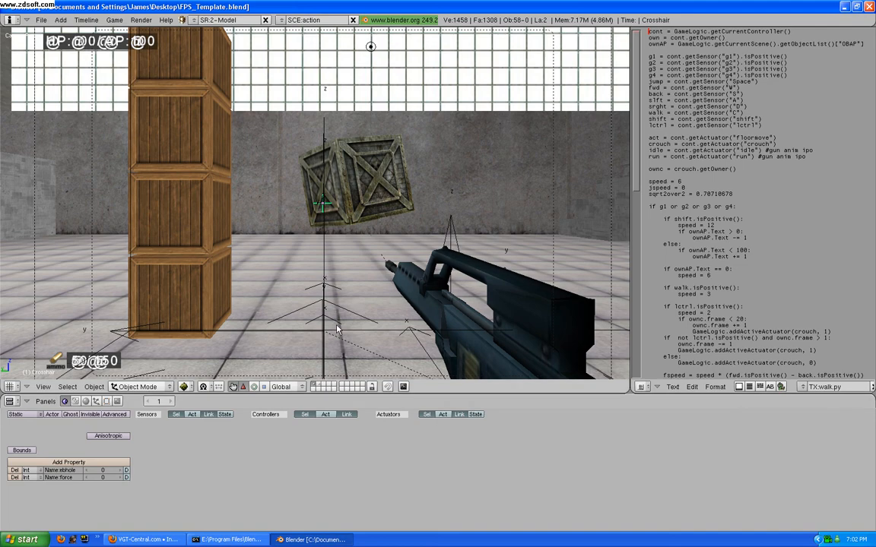
right_click(351, 192)
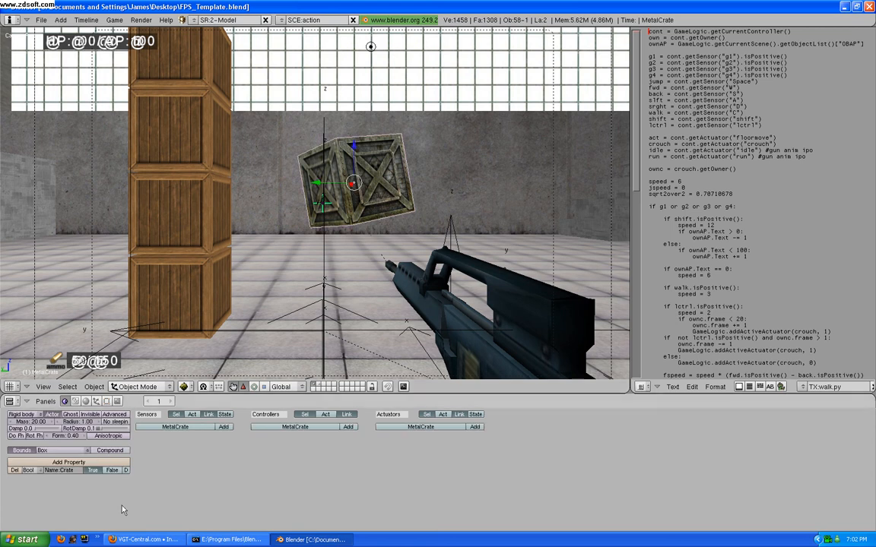
click(74, 464)
click(74, 464)
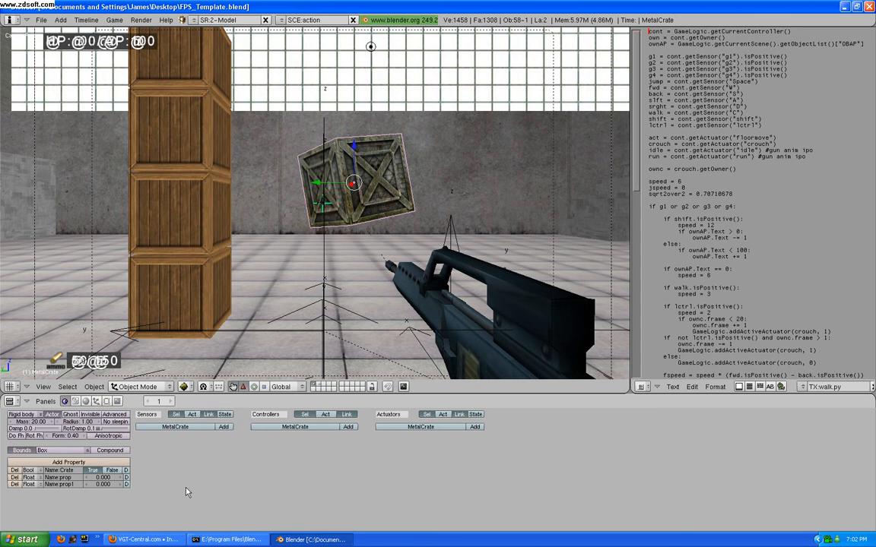
- Make the crate's first new property a Bool named Enemy and set it to True
click(37, 478)
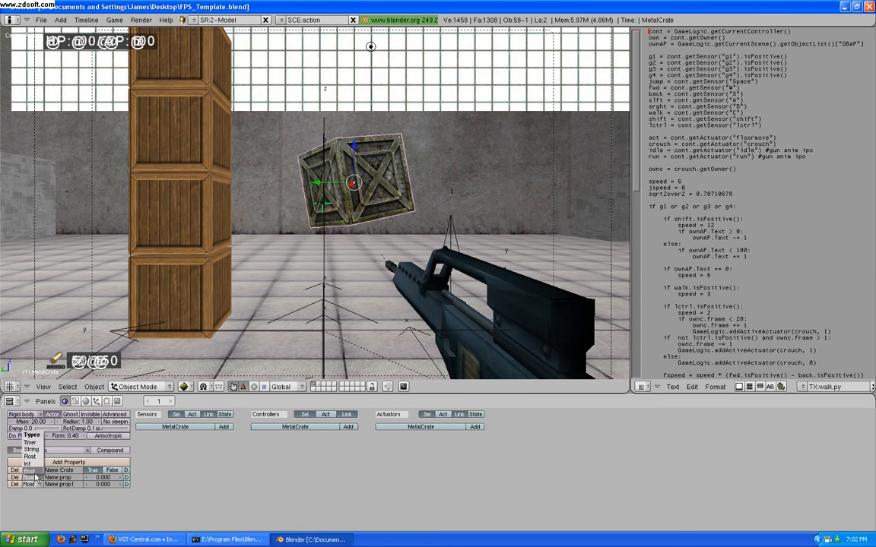
click(30, 471)
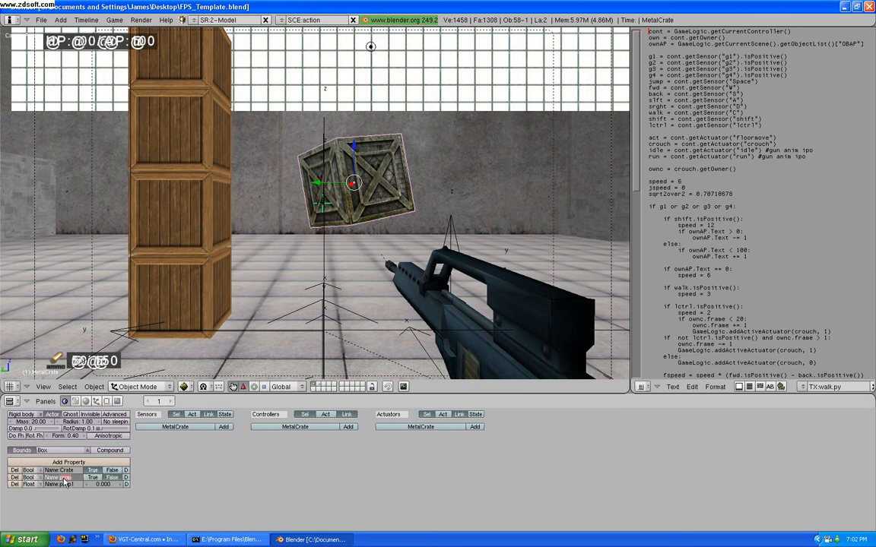
text(Enemy)
click(95, 478)
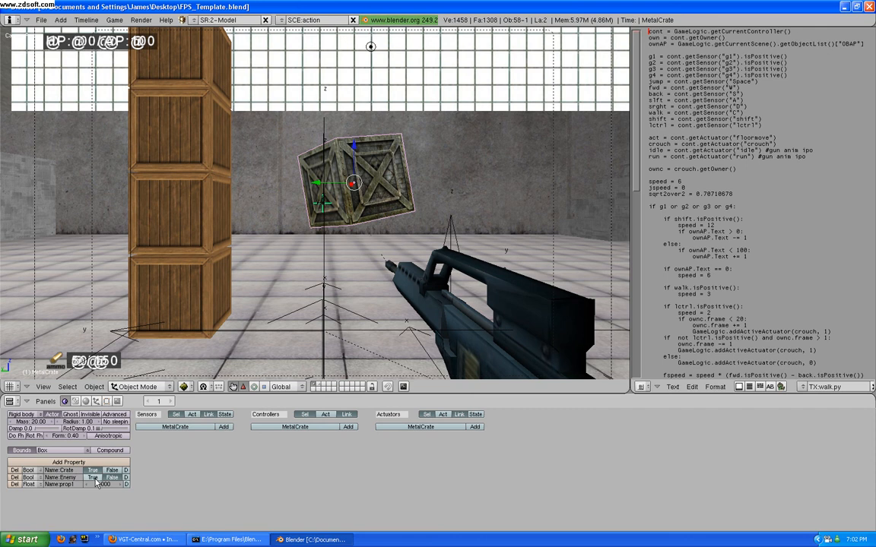
- Make the crate's second new property an Int named HP with a value of 100
click(36, 484)
click(31, 472)
click(62, 485)
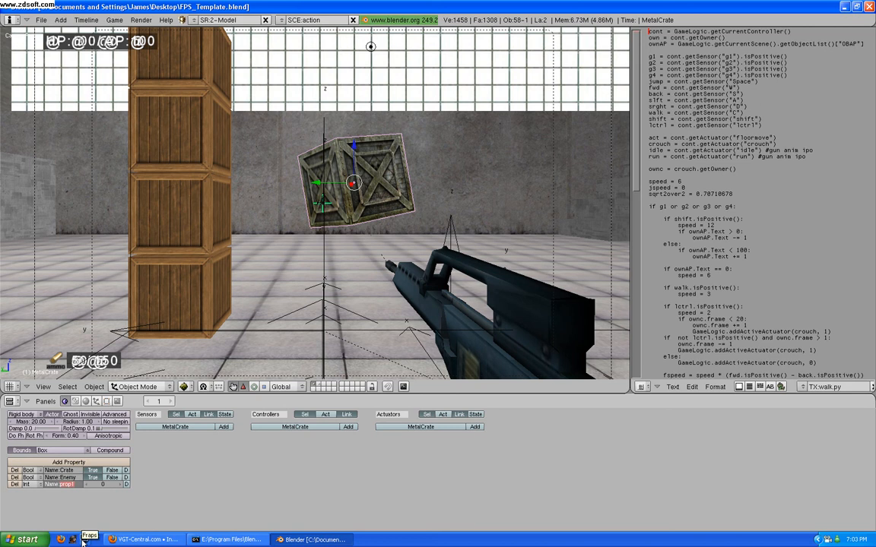
text(HP)
key(Return)
text(100)
key(Return)
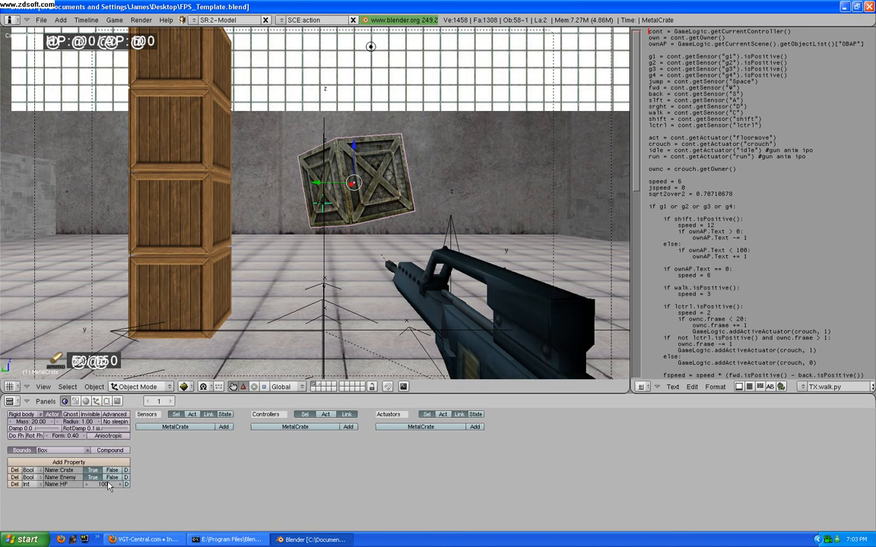
- Add a sensor, a controller and an actuator to the metal crate's game logic
click(224, 427)
click(348, 427)
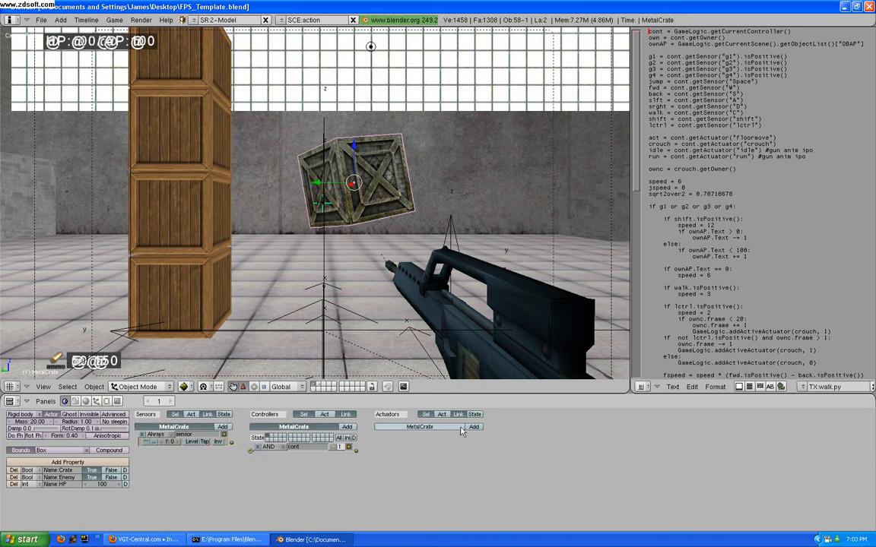
click(474, 427)
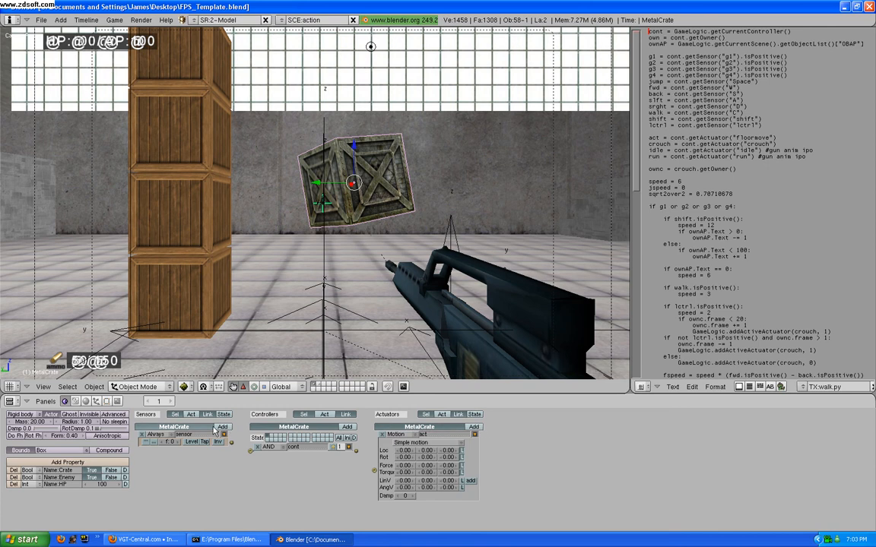
- Make the sensor a Message sensor with the subject isHit and link it through the AND controller to the actuator
click(161, 436)
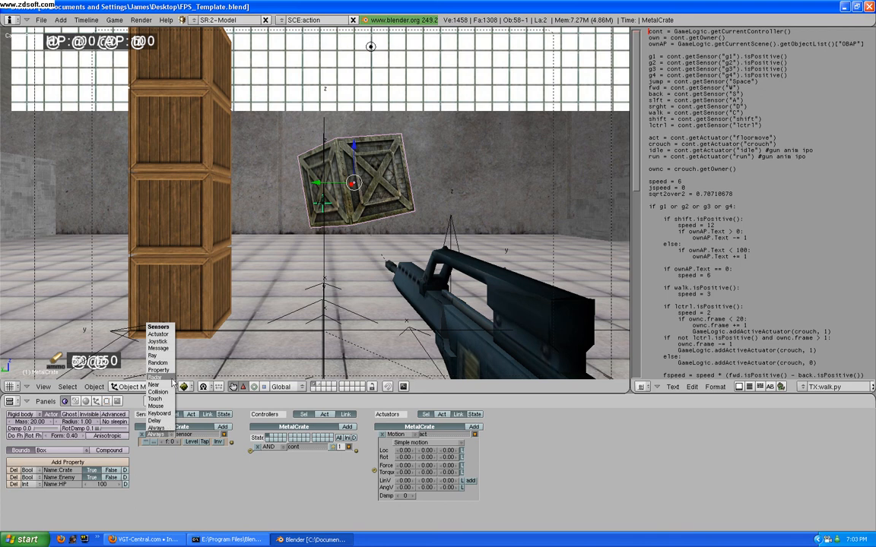
click(168, 348)
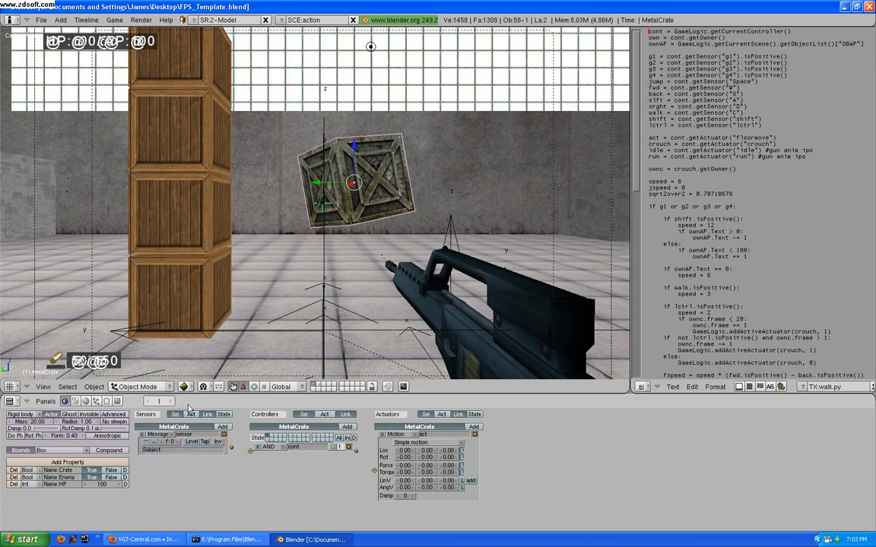
click(169, 451)
key(Return)
drag(254, 455, 251, 450)
drag(355, 449, 374, 472)
- Change the actuator to a Property actuator in Add mode, using property HP and value -20
click(415, 435)
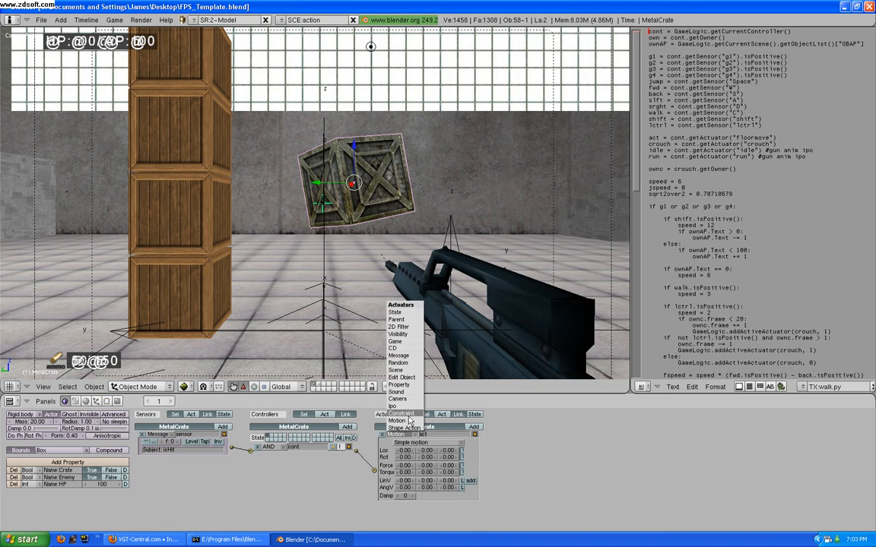
click(399, 385)
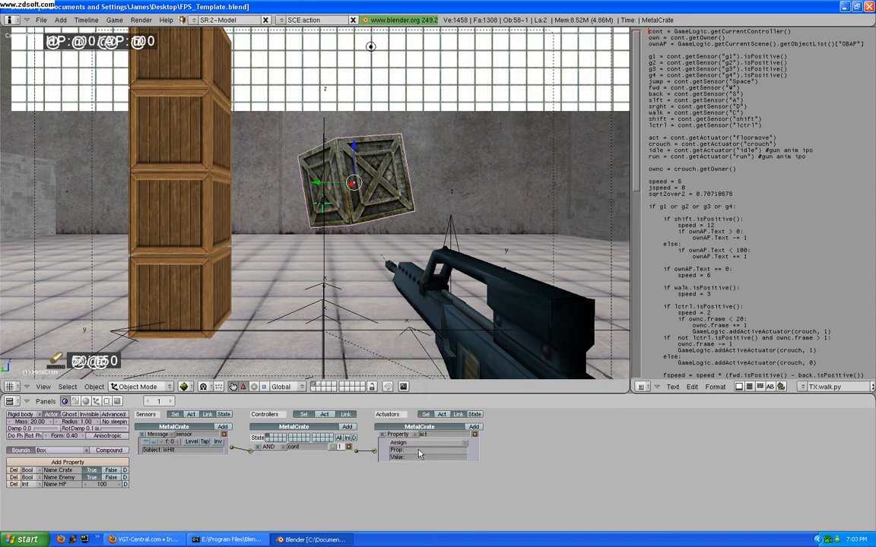
click(418, 443)
click(413, 448)
click(415, 450)
text(HP)
key(Return)
key(Tab)
key(Tab)
click(465, 458)
text(-20)
key(Return)
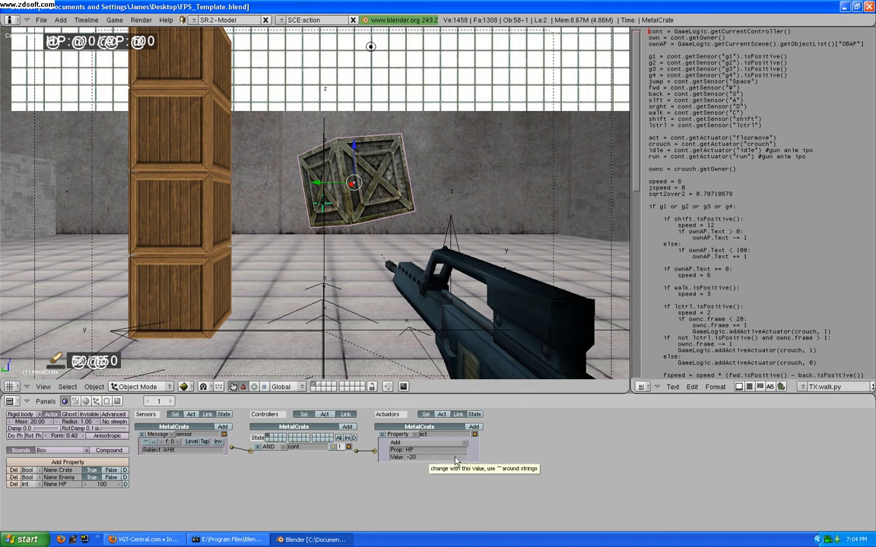
- Collapse the finished sensor and actuator, and add a second sensor, controller and actuator to the metal crate
click(474, 435)
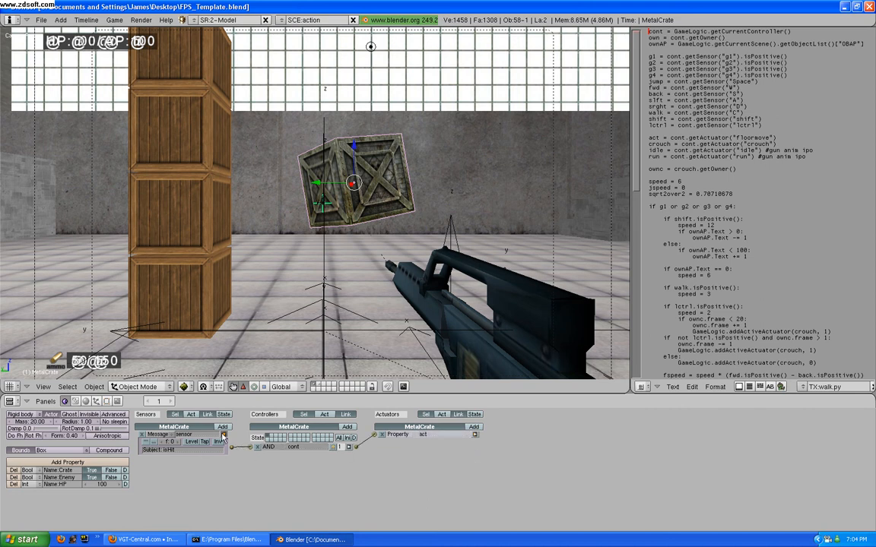
click(223, 435)
click(222, 427)
click(346, 427)
click(473, 426)
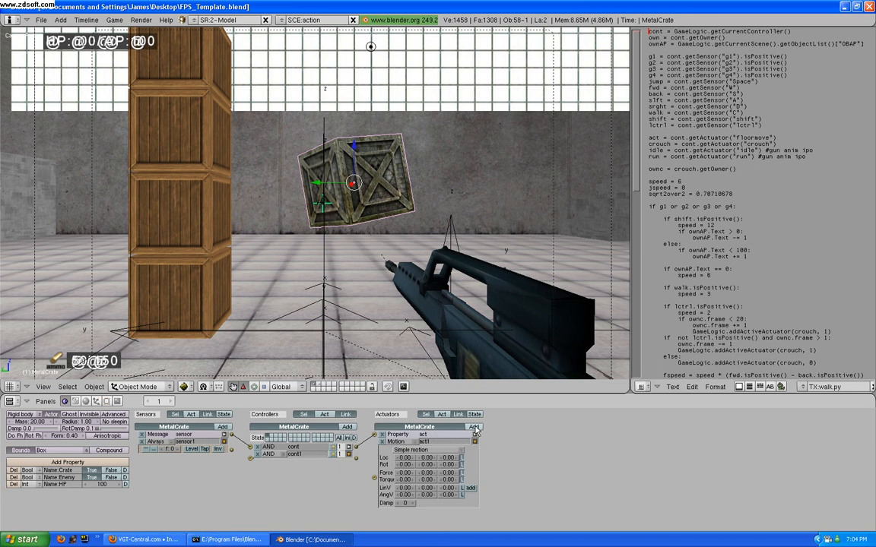
- Make the crate's second sensor an Equal-type Property sensor for property HP with value 0
click(171, 441)
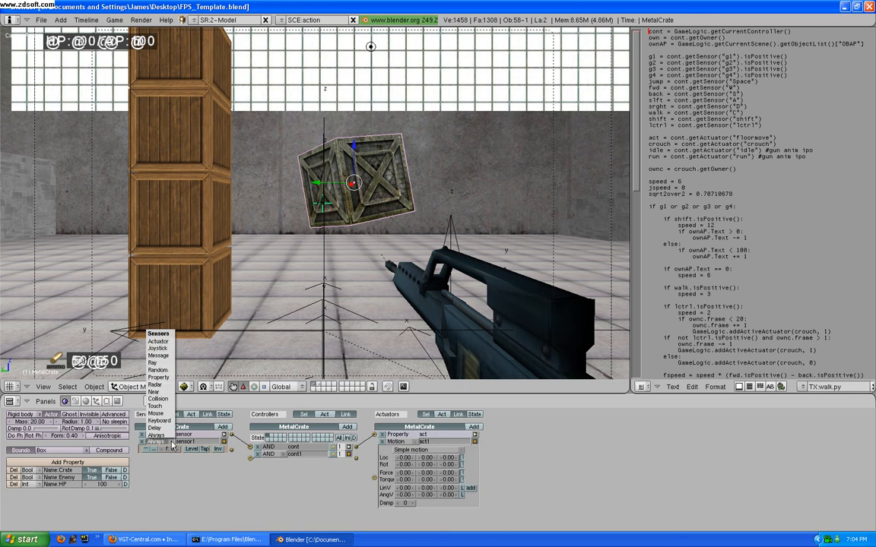
click(158, 378)
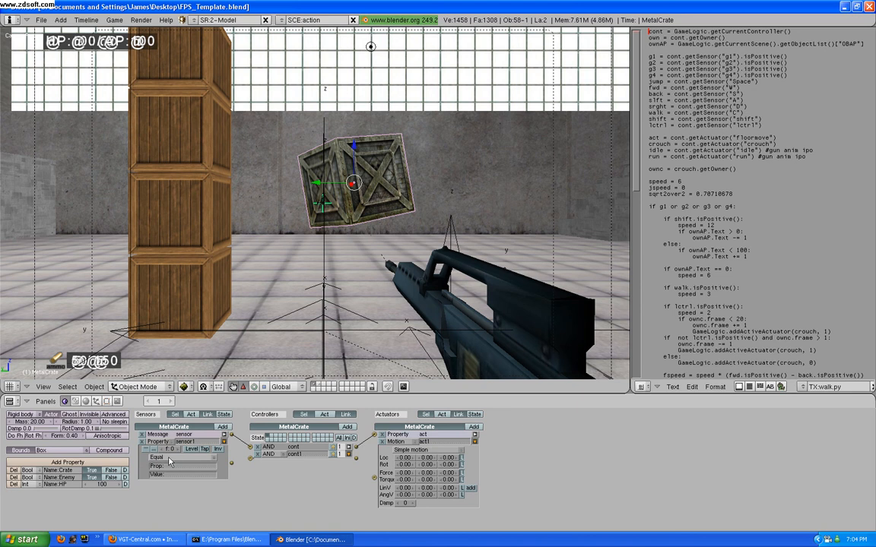
click(172, 467)
text(HP)
click(173, 473)
key(Return)
- Link the HP Property sensor through the second AND controller to the second actuator, collapsing the sensor and controller
drag(248, 456, 250, 459)
click(224, 441)
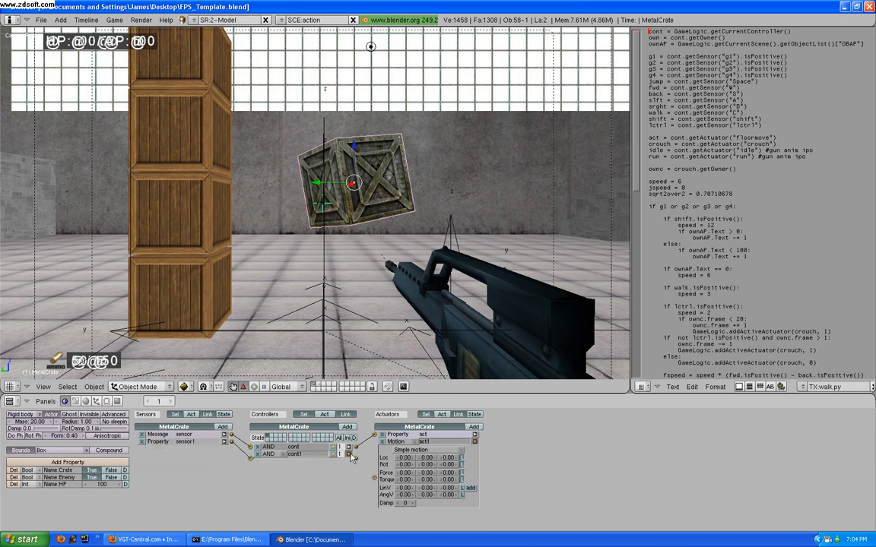
click(349, 453)
drag(356, 455, 374, 478)
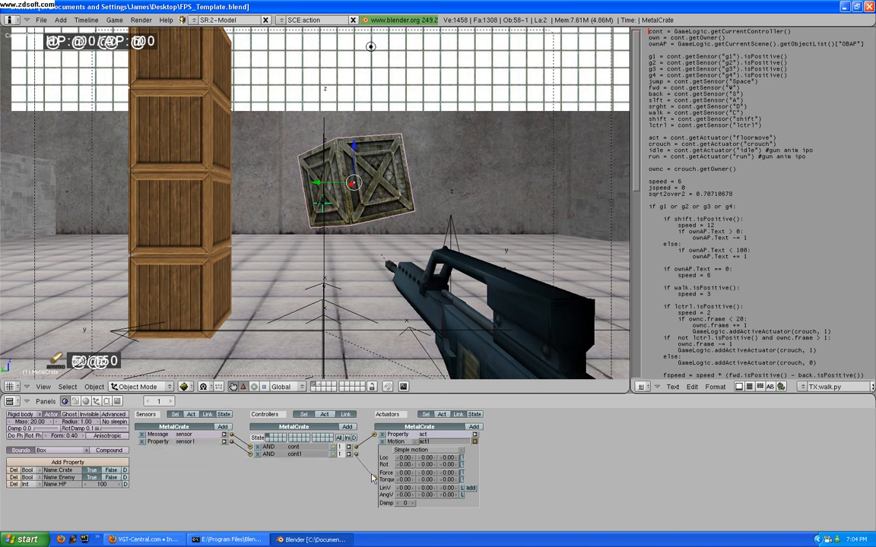
- Change the crate's second actuator to an Edit Object actuator set to End Object, and collapse it
click(417, 443)
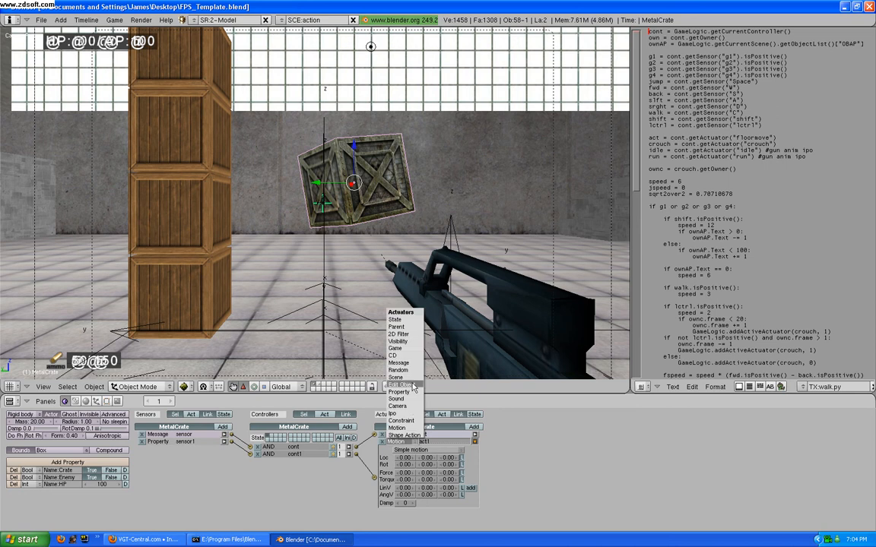
click(364, 348)
click(407, 450)
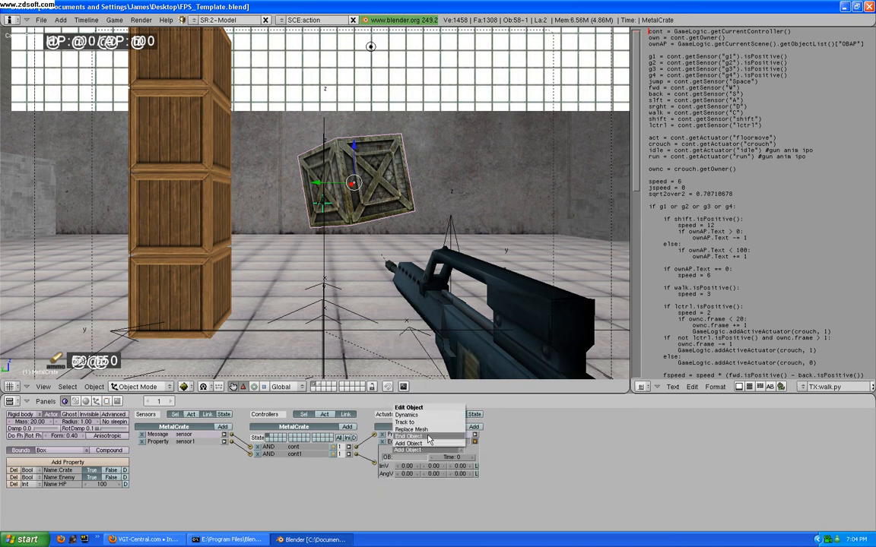
click(428, 441)
click(475, 441)
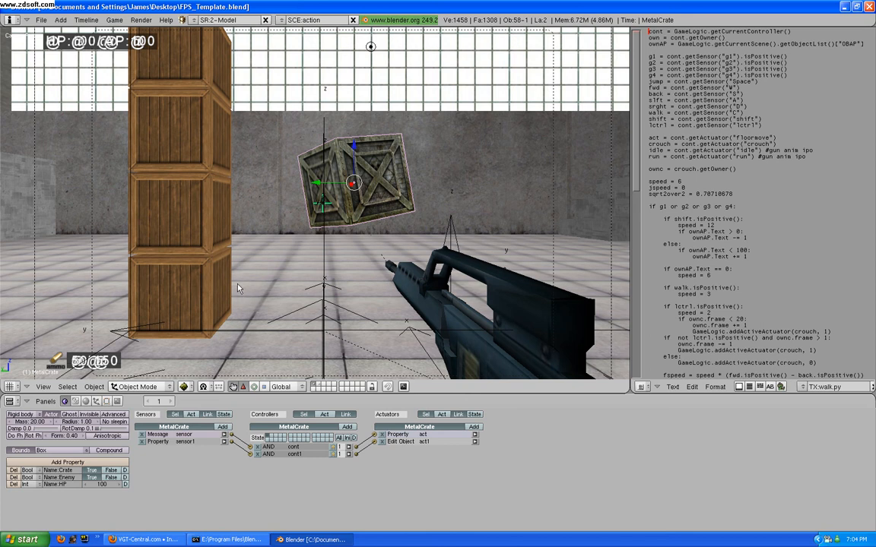
- Show the layer with the muzzle flash, select the bforce object and collapse its existing sensors and actuators
key(Escape)
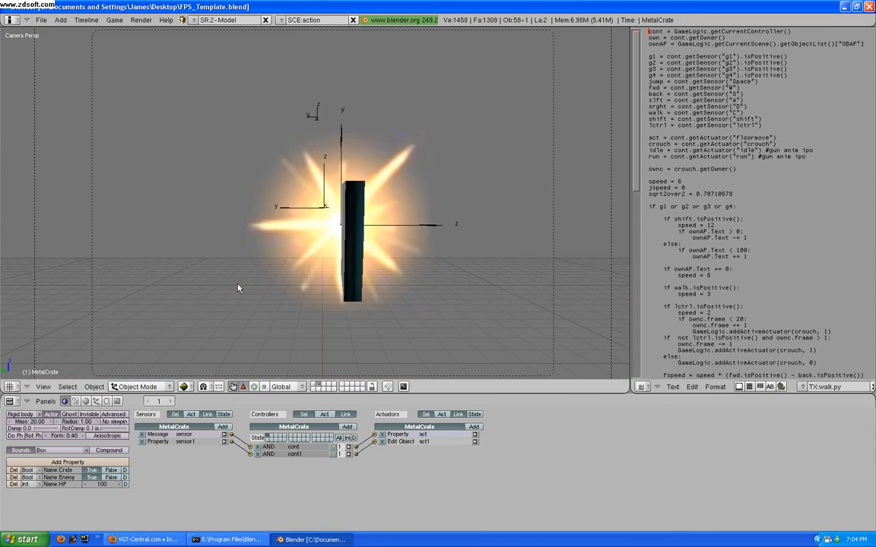
right_click(317, 122)
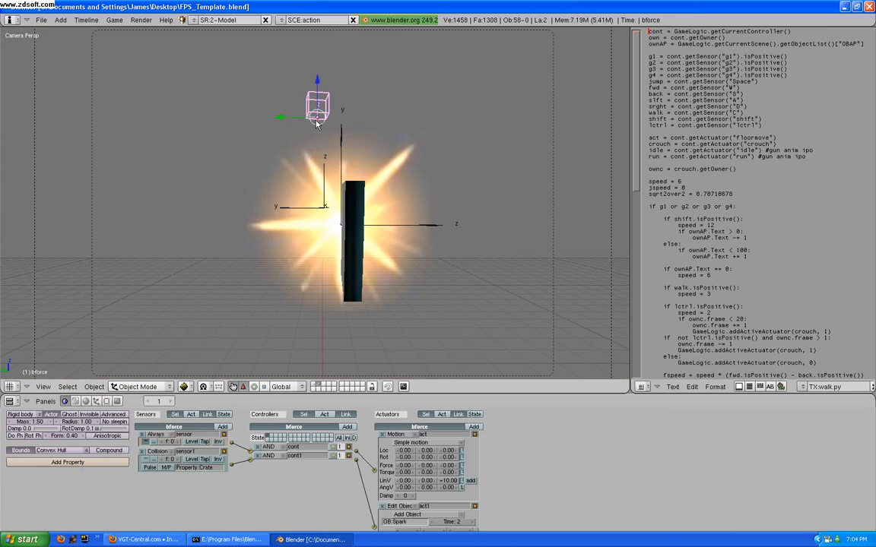
click(223, 434)
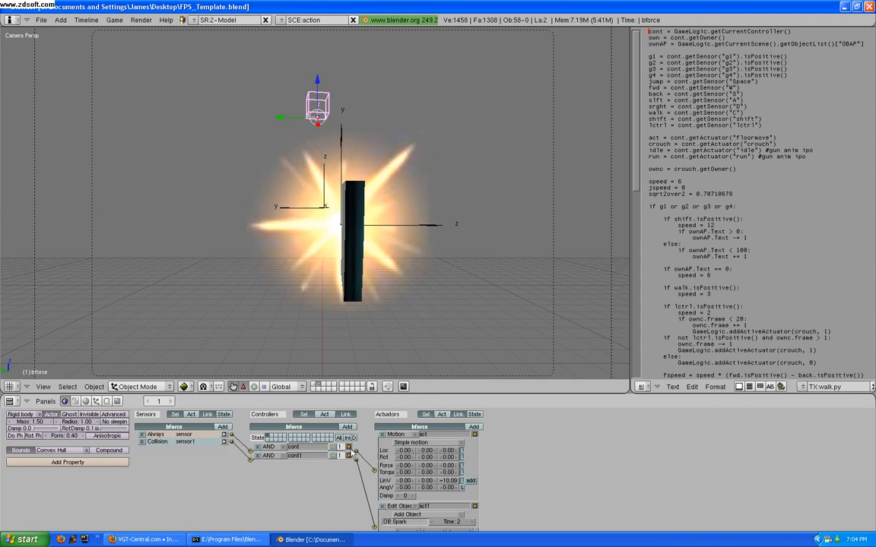
click(223, 442)
click(474, 434)
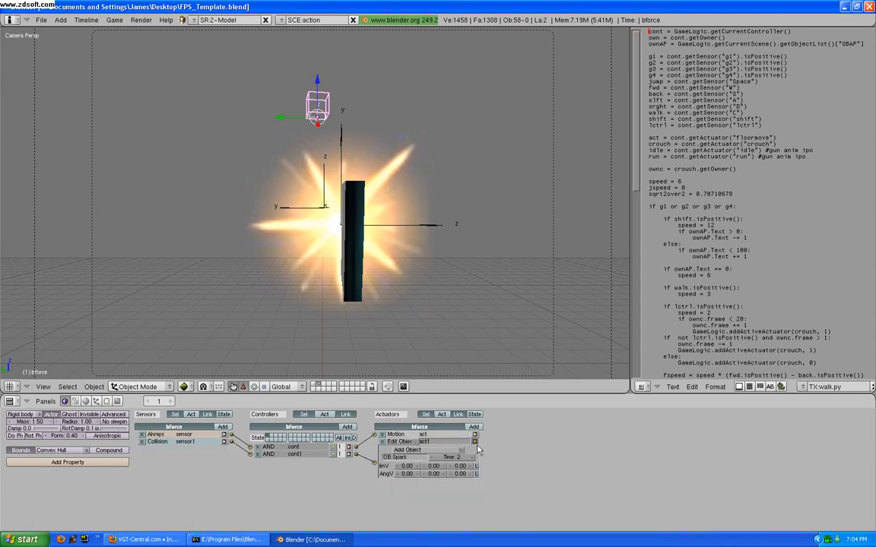
click(475, 442)
- Add a third sensor, controller and actuator to bforce
click(222, 427)
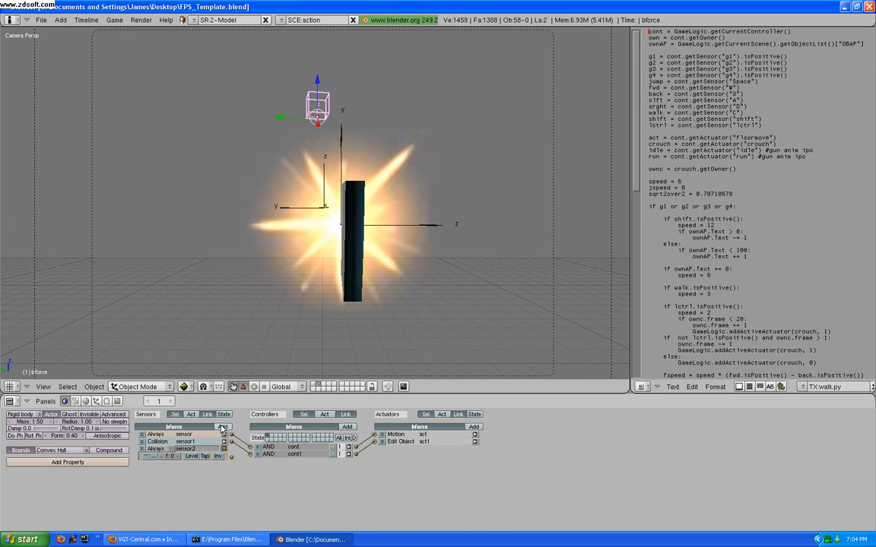
click(347, 427)
click(474, 427)
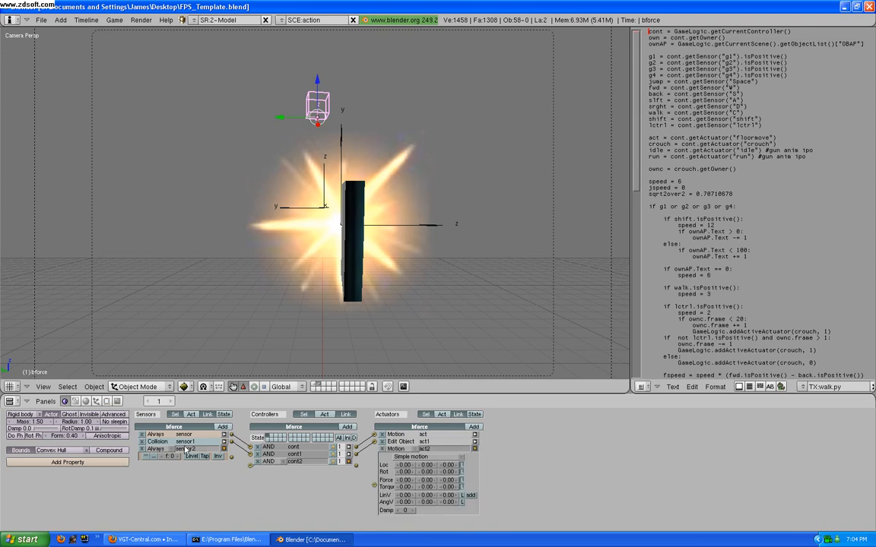
- Make bforce's new sensor a Collision sensor for property Enemy with TRUE level triggering, linked through its AND controller to the new actuator
click(157, 449)
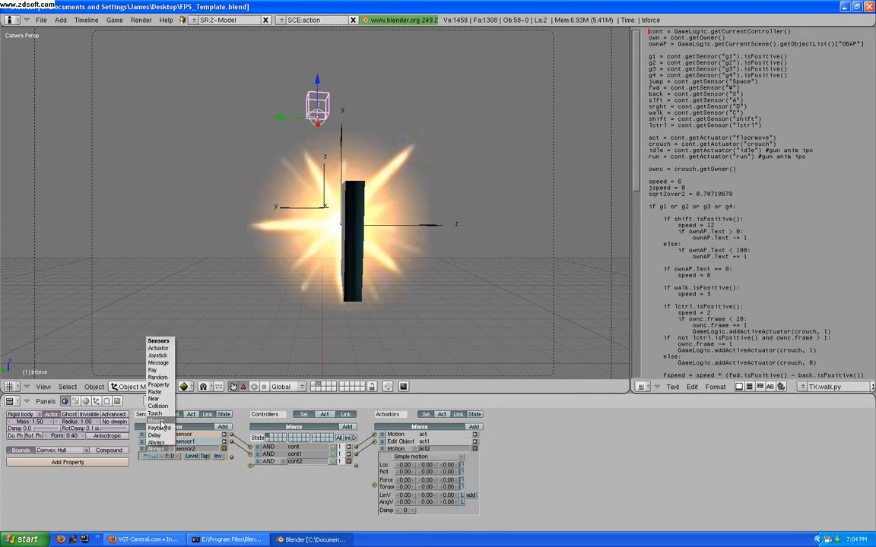
click(157, 406)
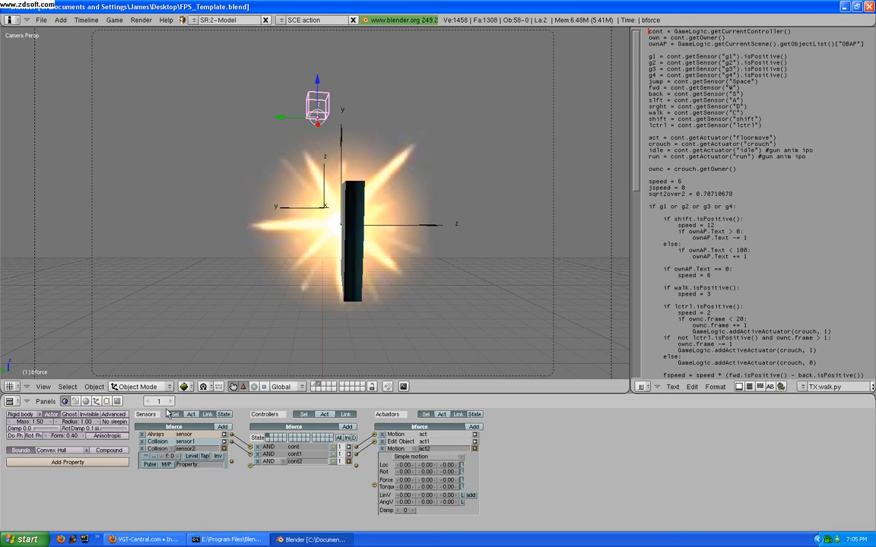
text(Enemy)
drag(231, 463, 250, 465)
drag(356, 463, 374, 485)
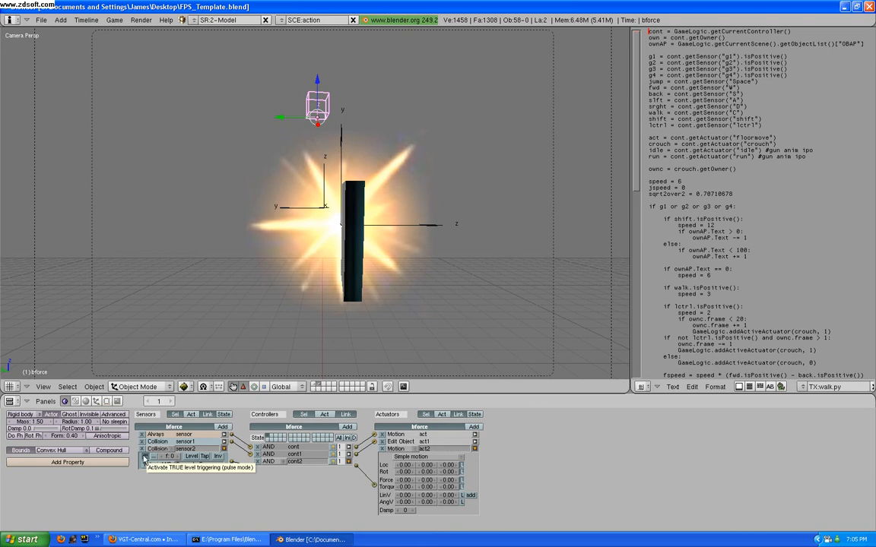
click(144, 457)
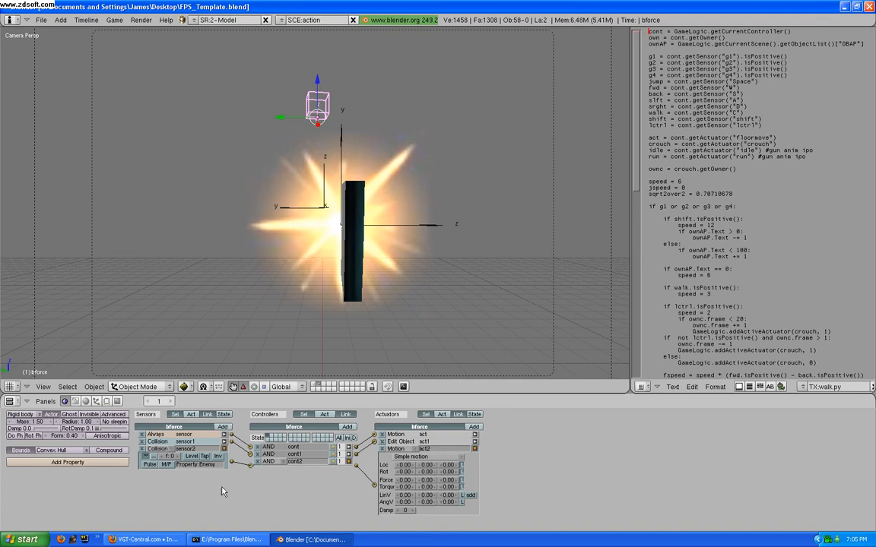
- Change bforce's new actuator to a Message actuator with the subject isHit, and collapse the new sensor and actuator
click(411, 450)
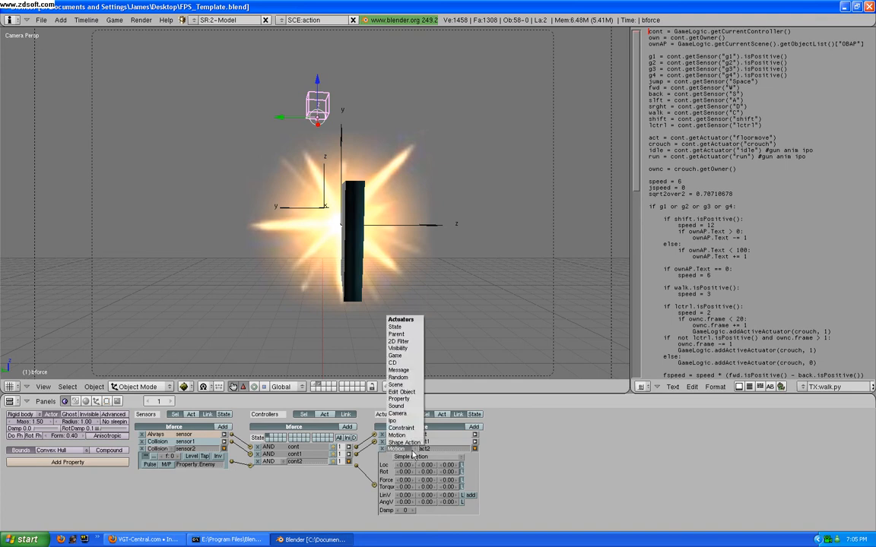
click(398, 370)
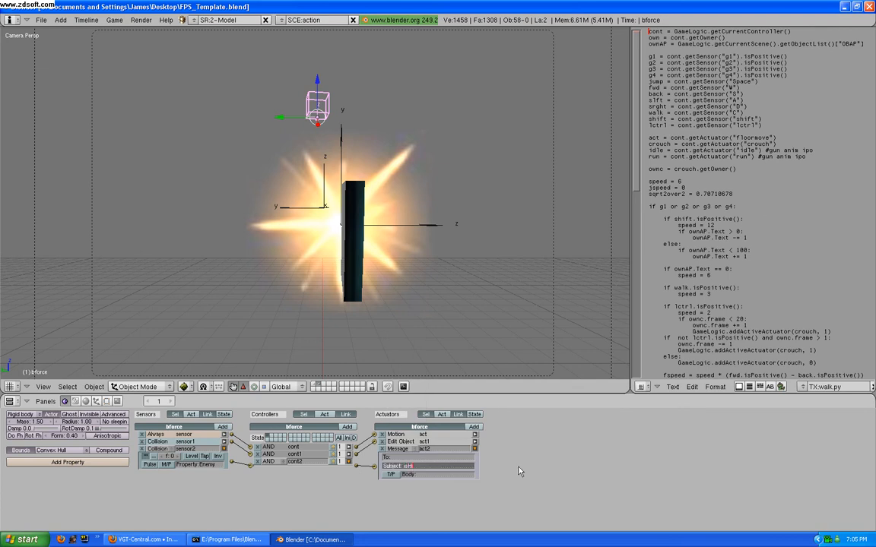
text(t)
key(Return)
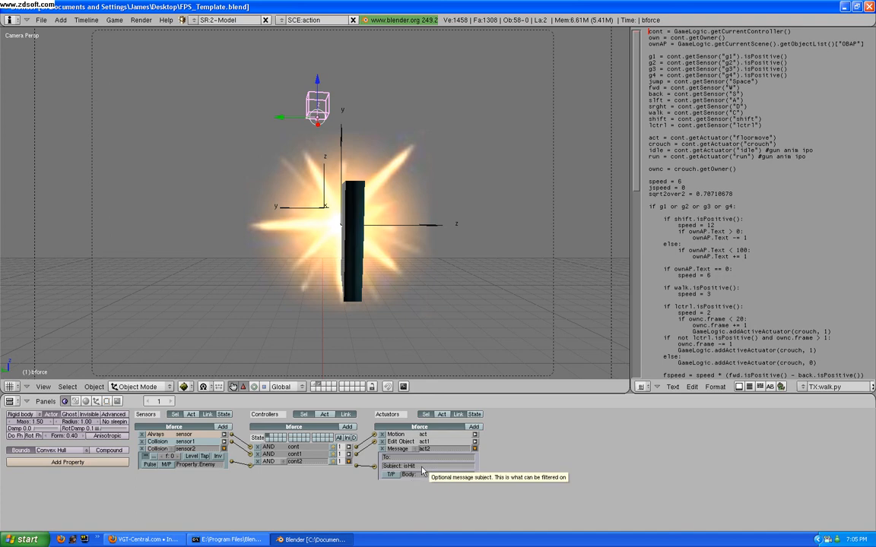
click(475, 449)
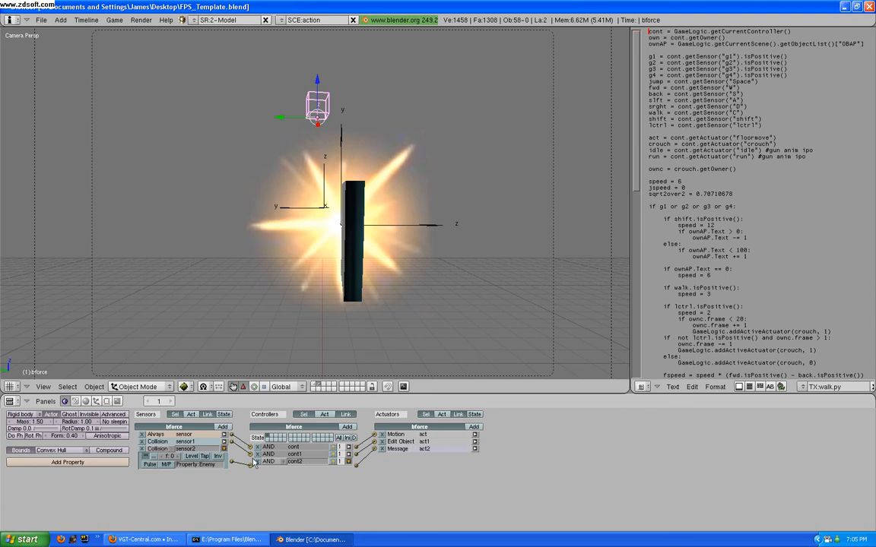
click(224, 449)
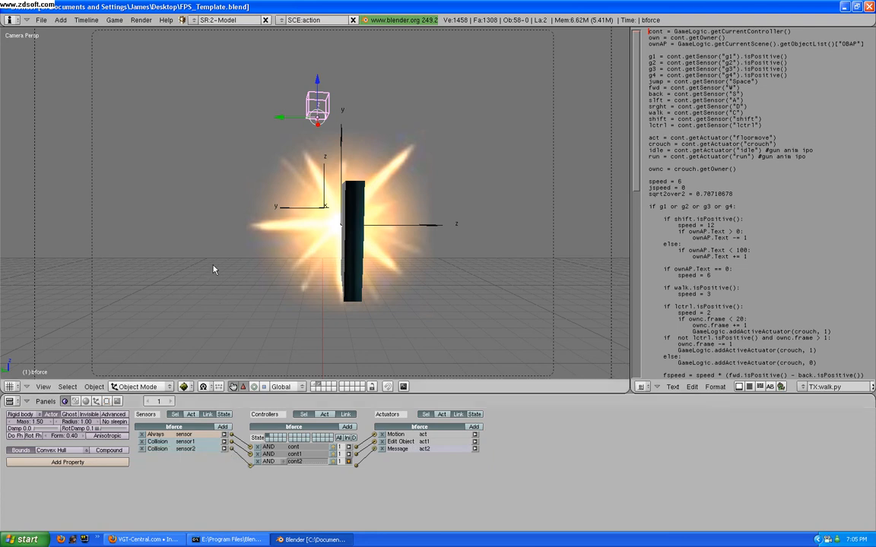
- Return to the metal crate and enable TRUE level triggering on its Message and Property sensors
key(p)
key(Escape)
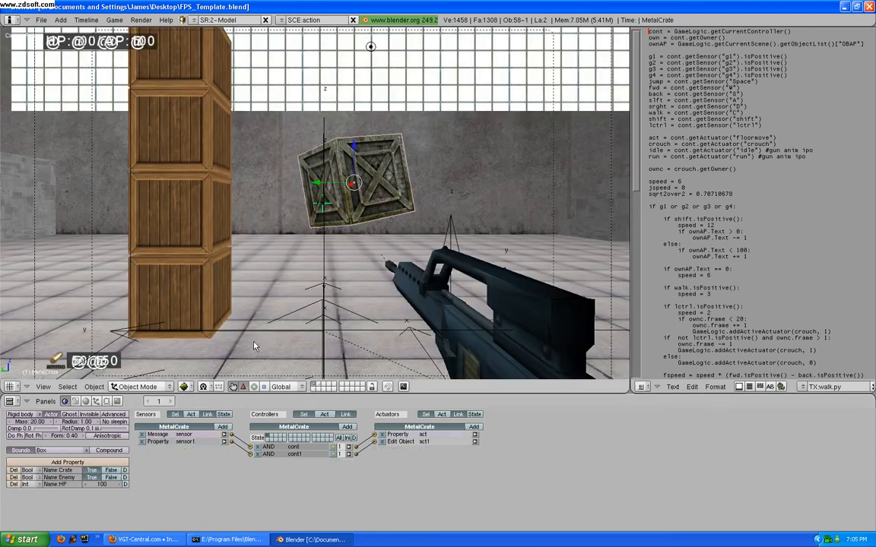
click(140, 442)
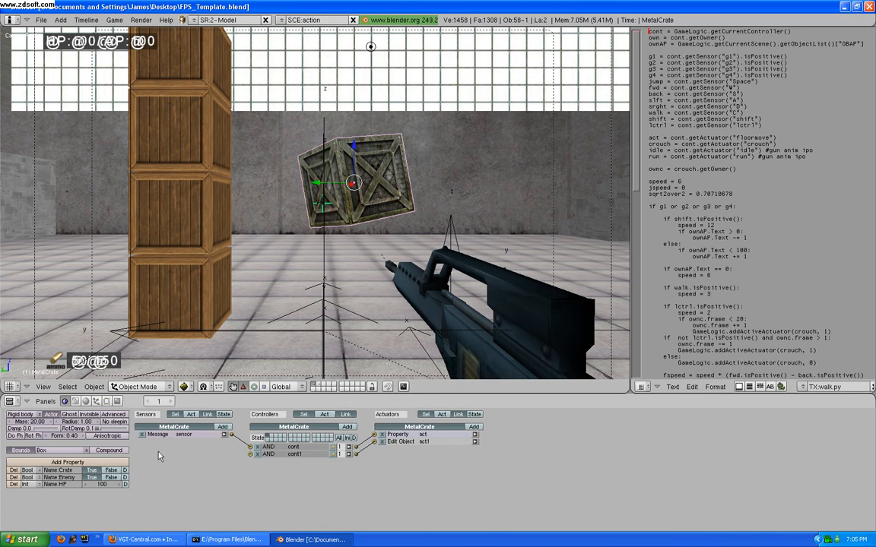
key(ctrl+z)
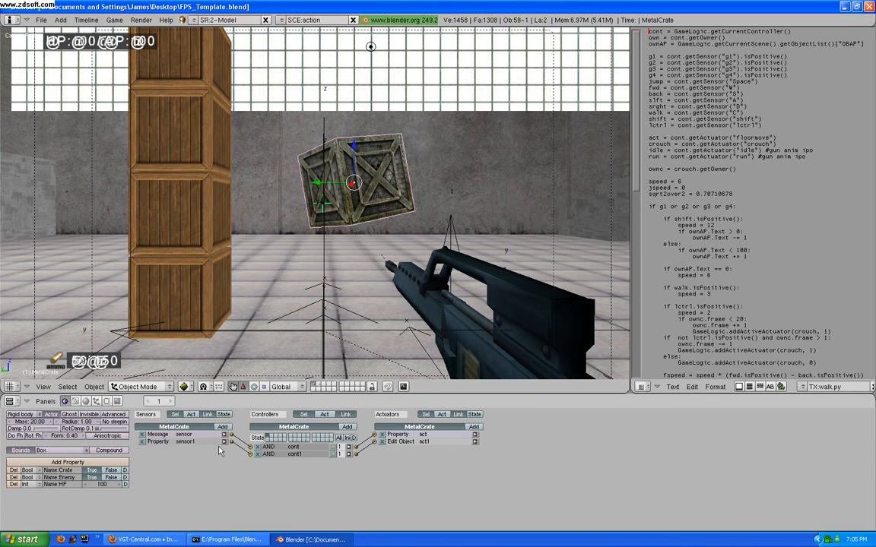
click(224, 443)
click(223, 435)
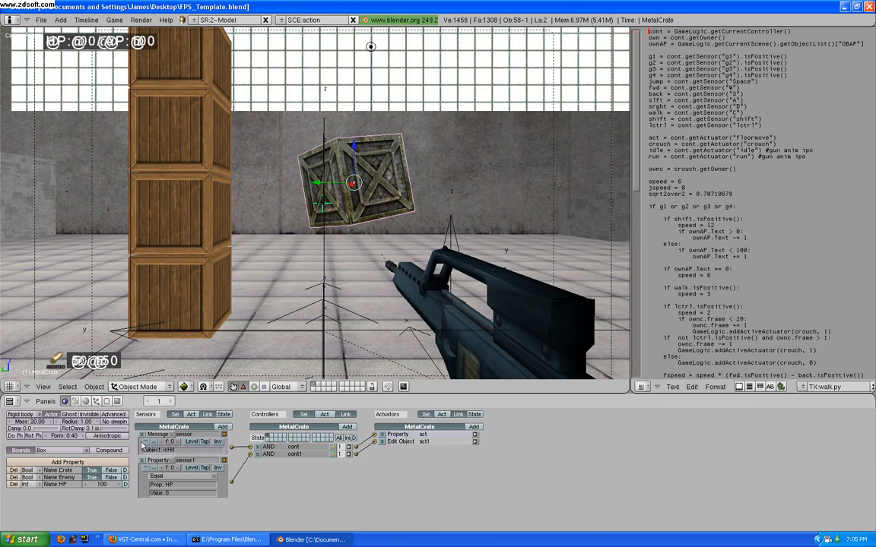
click(225, 435)
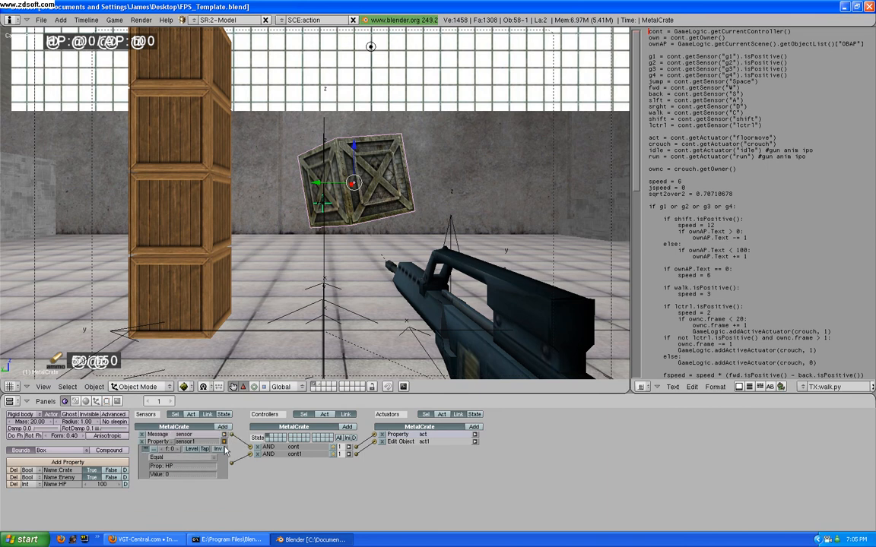
click(224, 442)
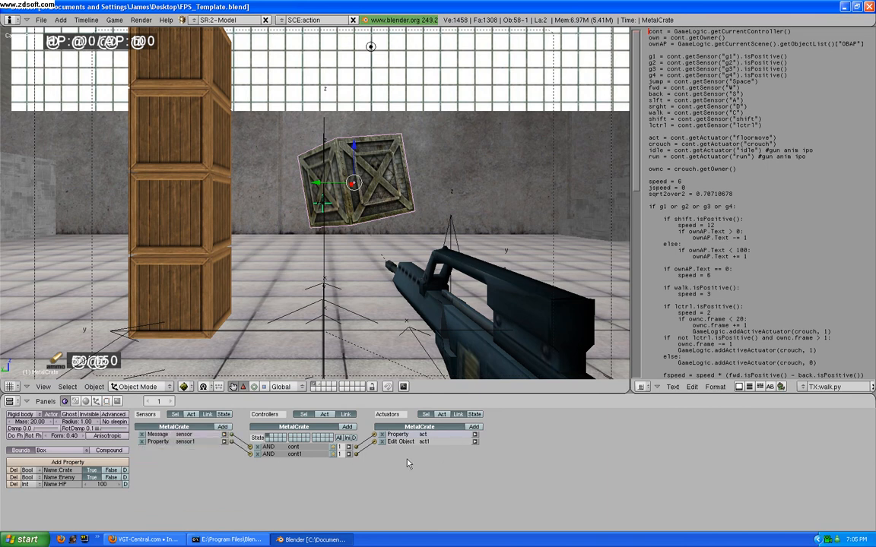
- Review the settings of the crate's Property and Message sensors, and collapse both again
click(224, 441)
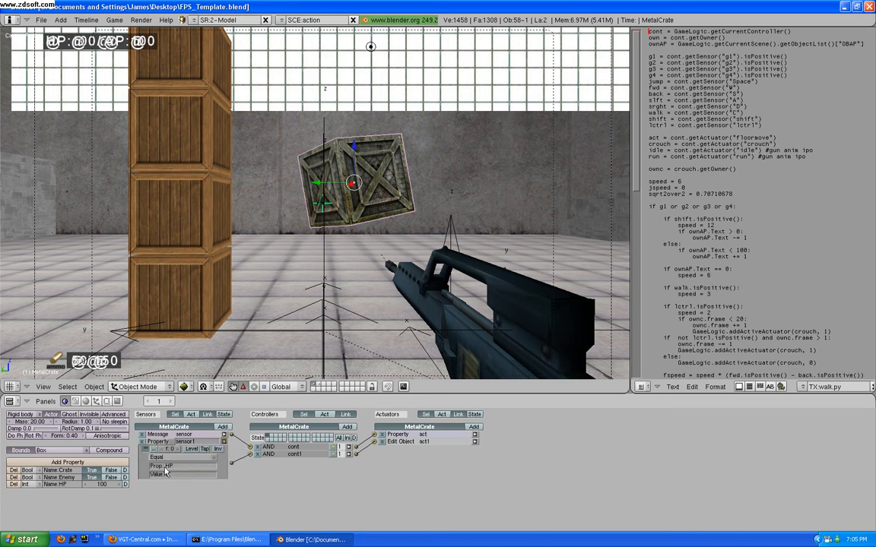
click(223, 434)
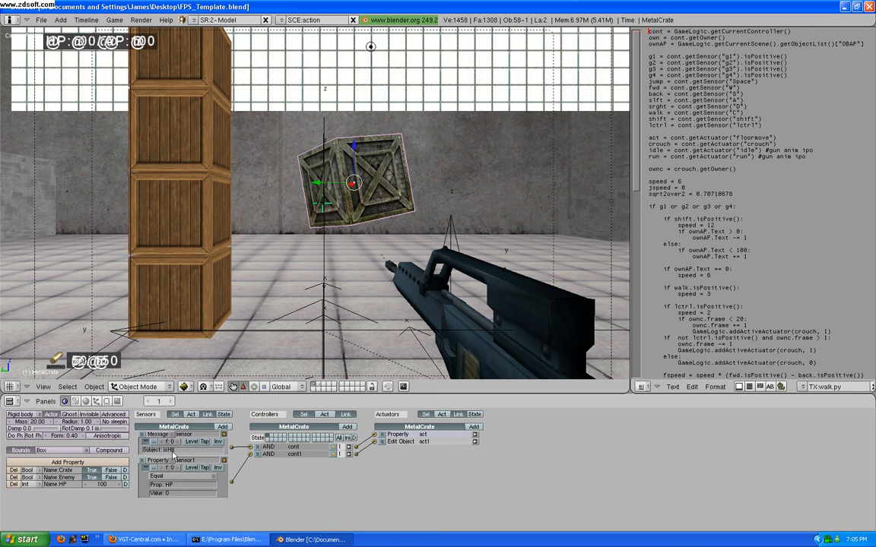
click(223, 460)
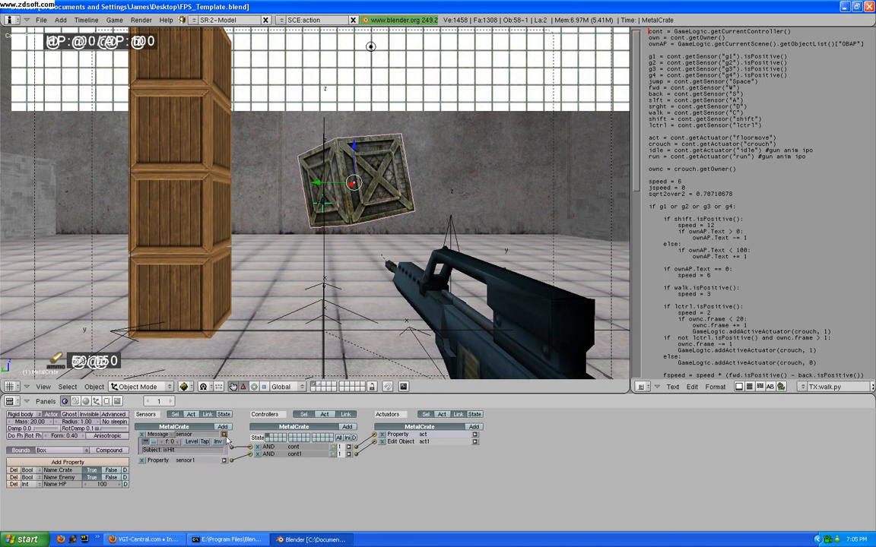
click(224, 434)
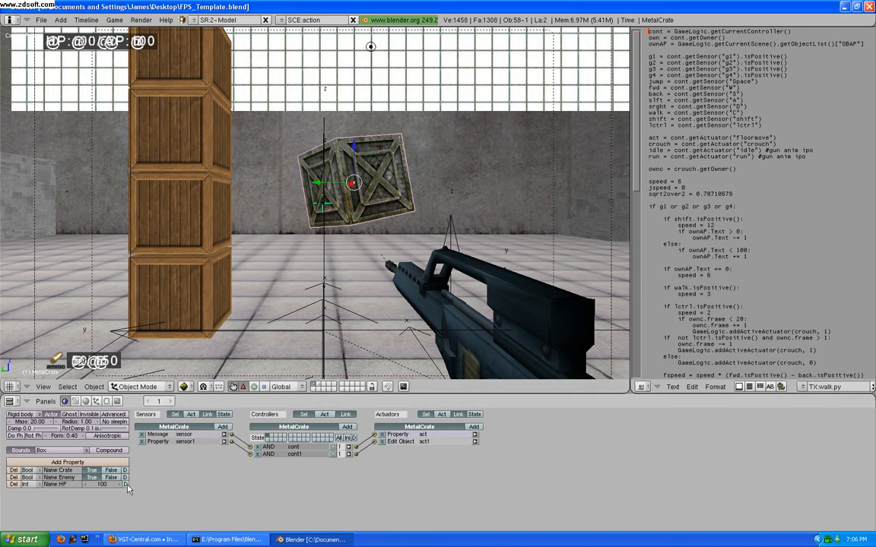
- Turn on Show Debug Properties for the crate's HP property and start the game
click(114, 20)
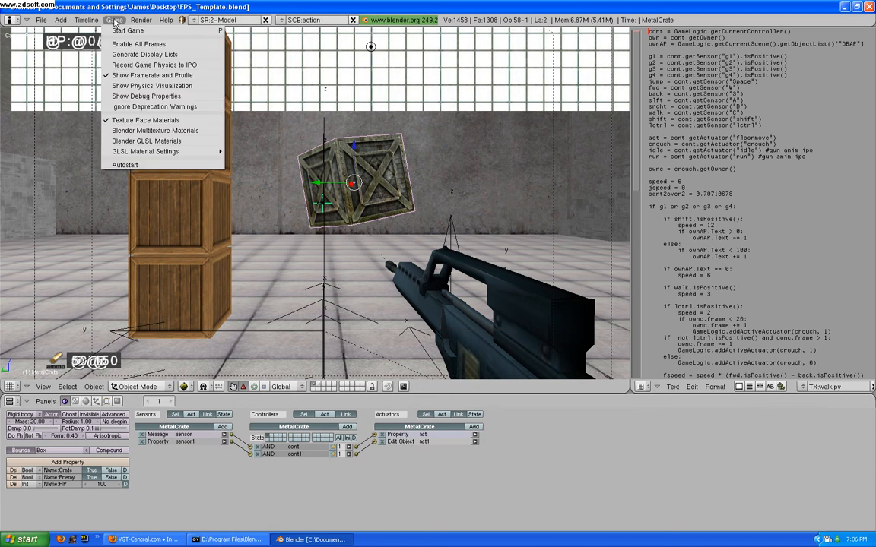
click(199, 97)
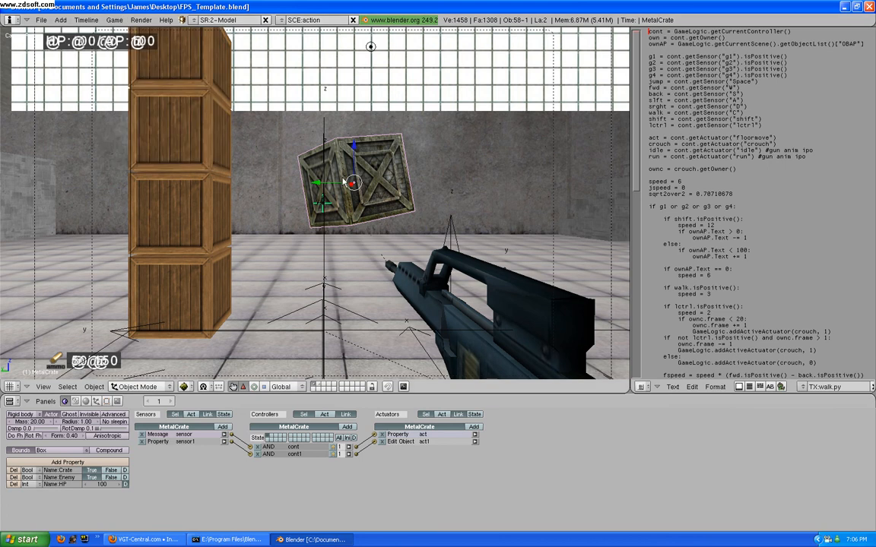
key(p)
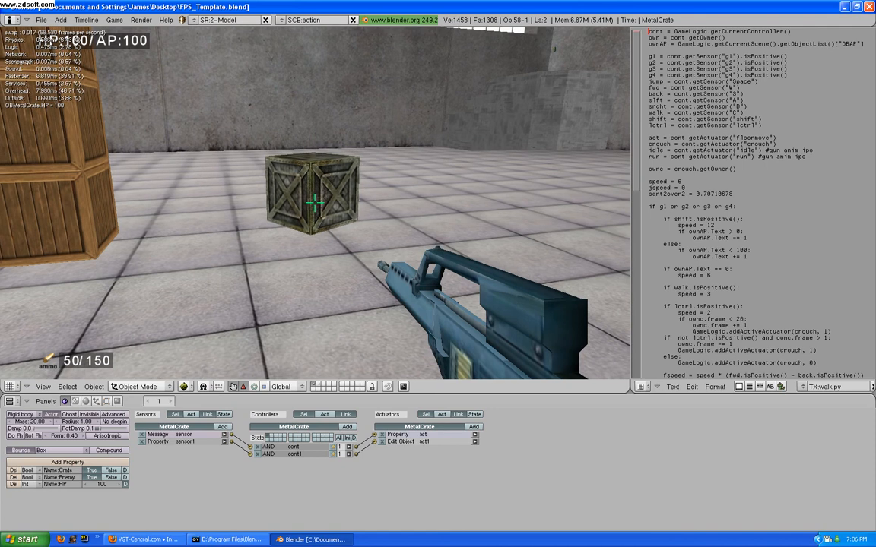
- Walk toward the metal crate, shoot it repeatedly to test its HP loss and removal, and stop the game
key(w)
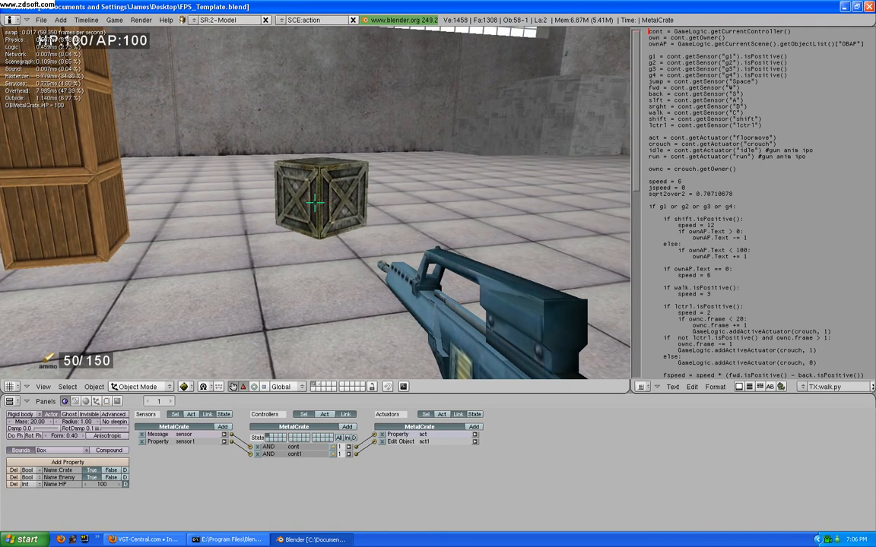
click(315, 201)
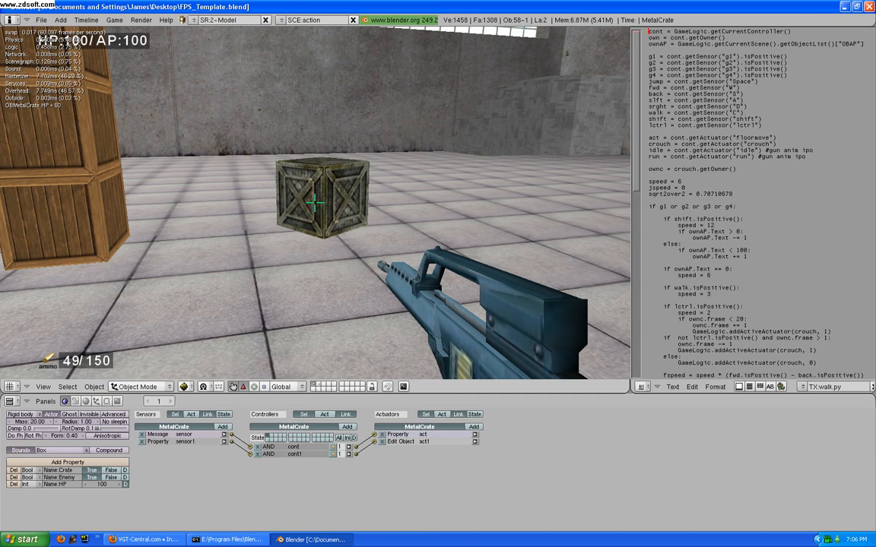
click(314, 202)
click(314, 202)
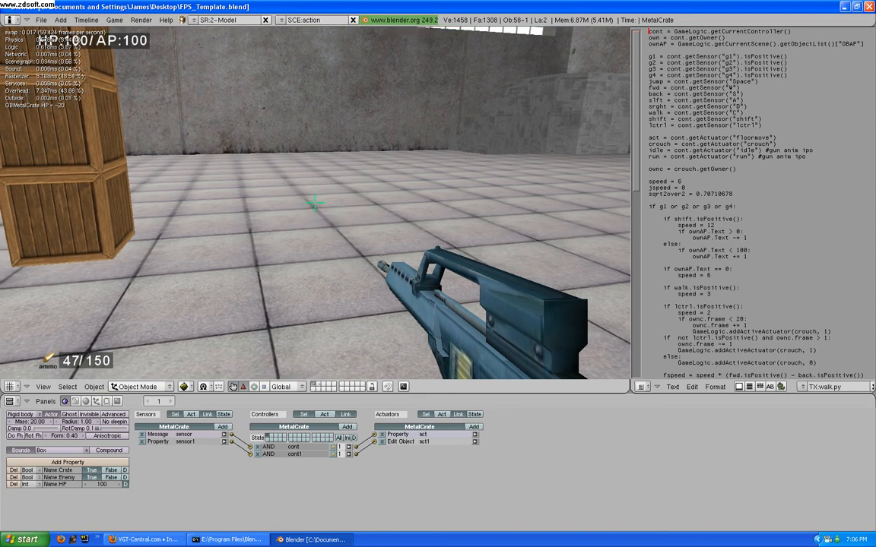
key(Escape)
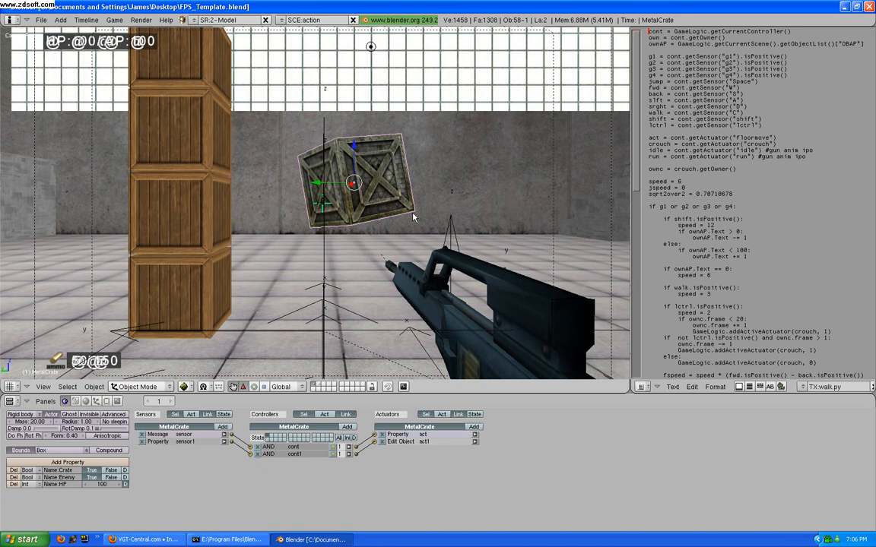
- Set the value that the crate's Property actuator adds to HP to -10
click(474, 434)
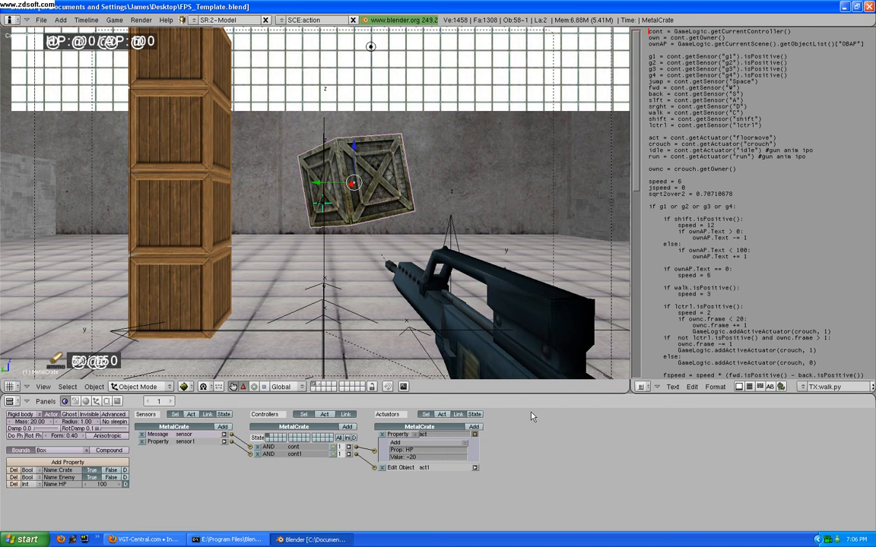
click(475, 434)
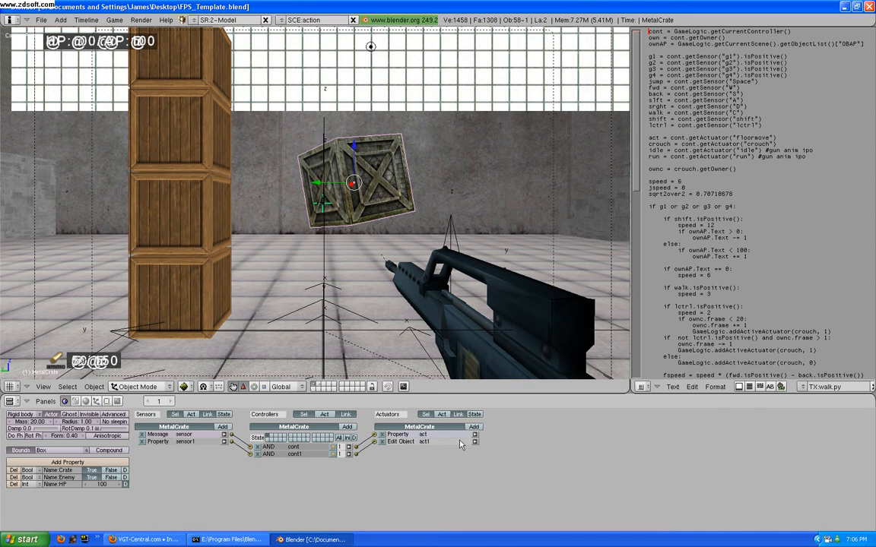
click(475, 435)
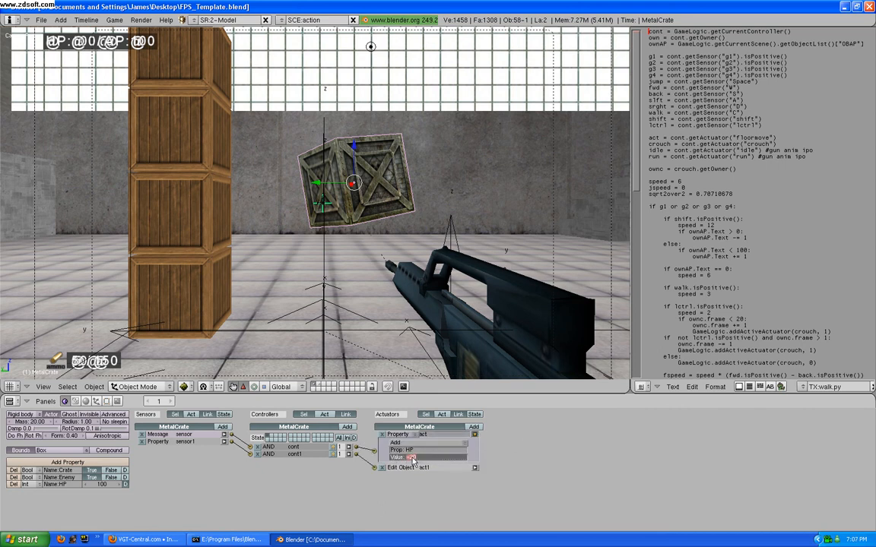
key(BackSpace)
text(10)
key(Return)
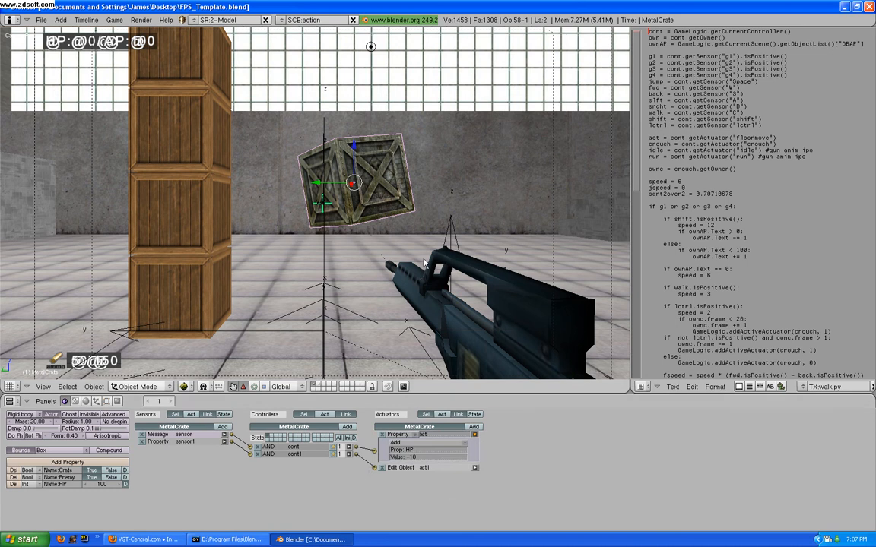
- Run the game again, keep shooting the metal crate to test the reduced damage per hit, and end the game
key(p)
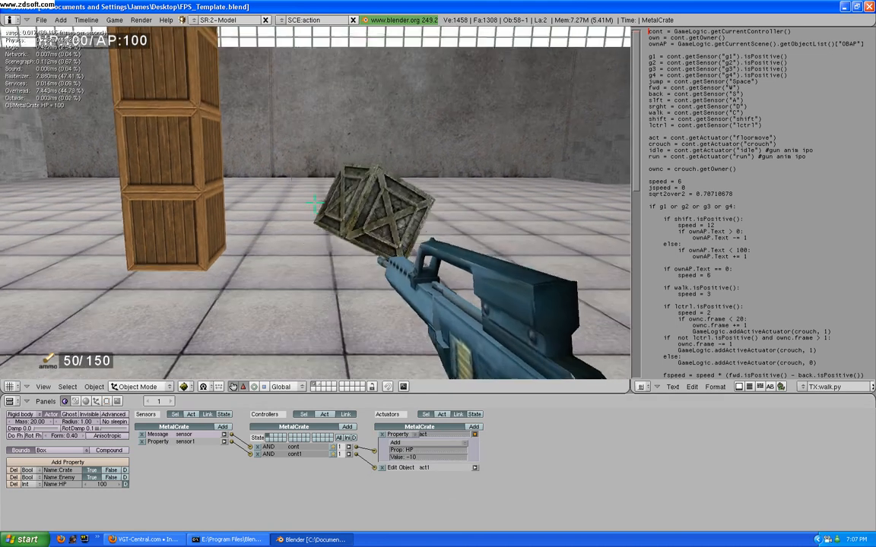
click(315, 203)
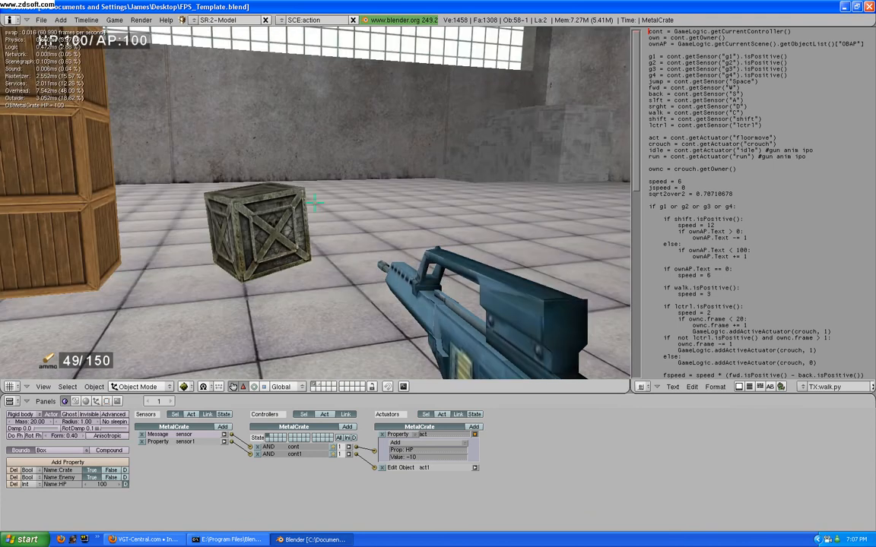
click(315, 203)
click(315, 203)
click(315, 203)
click(314, 203)
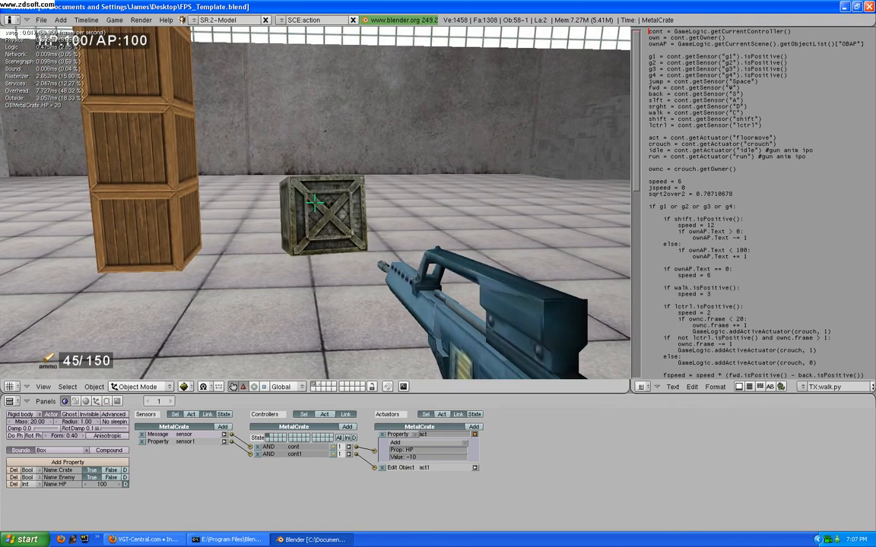
click(315, 203)
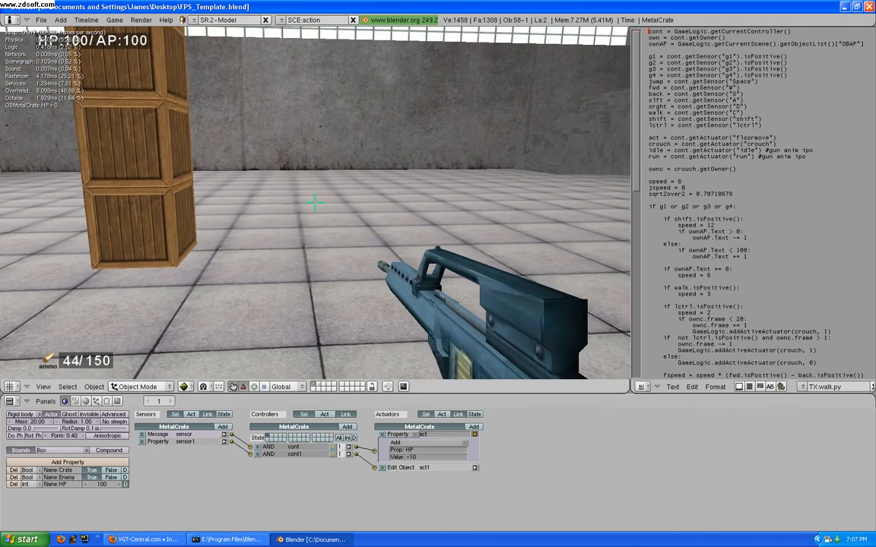
key(Escape)
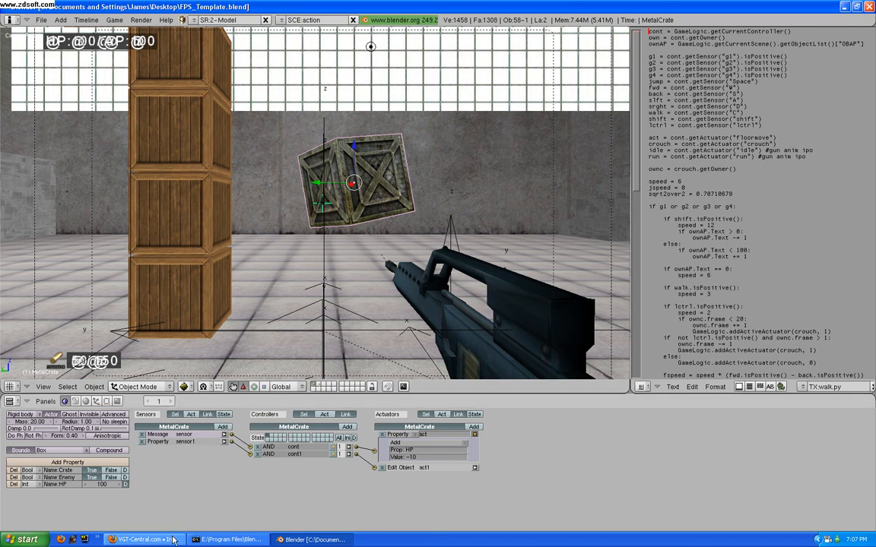
- Switch to Firefox and bring up the BGE FPS Template page on the Social Storage site
click(143, 540)
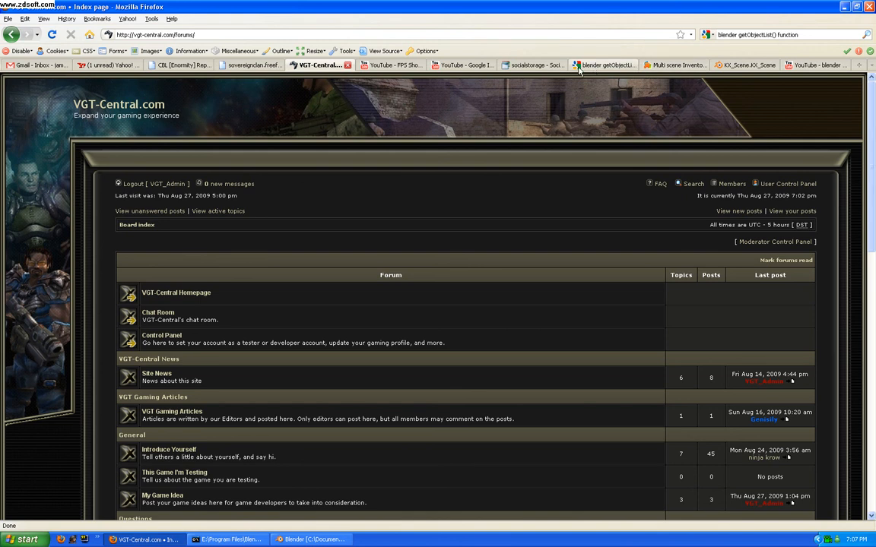
click(533, 67)
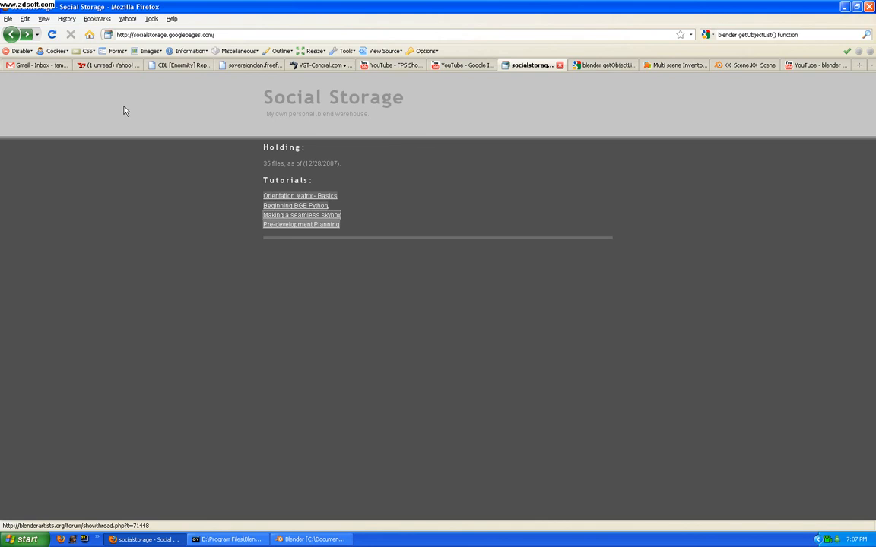
click(12, 35)
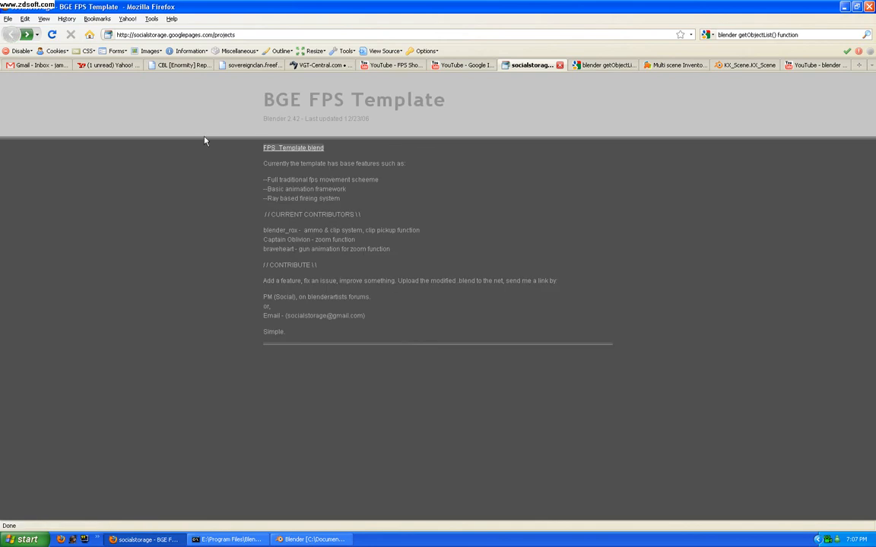